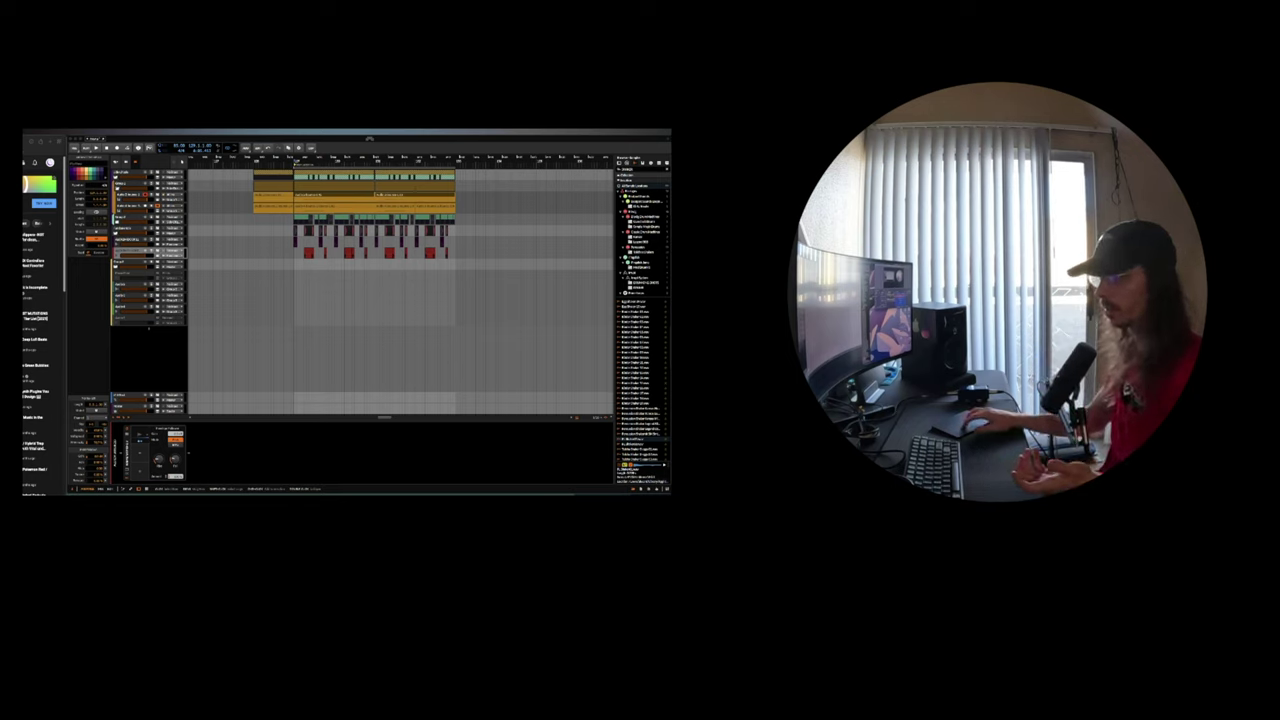
Inspect the FabFilter Pro-Q 3 low-cut curve on the ALCKEM SHNORE13 track and close the plugin window.
click(123, 467)
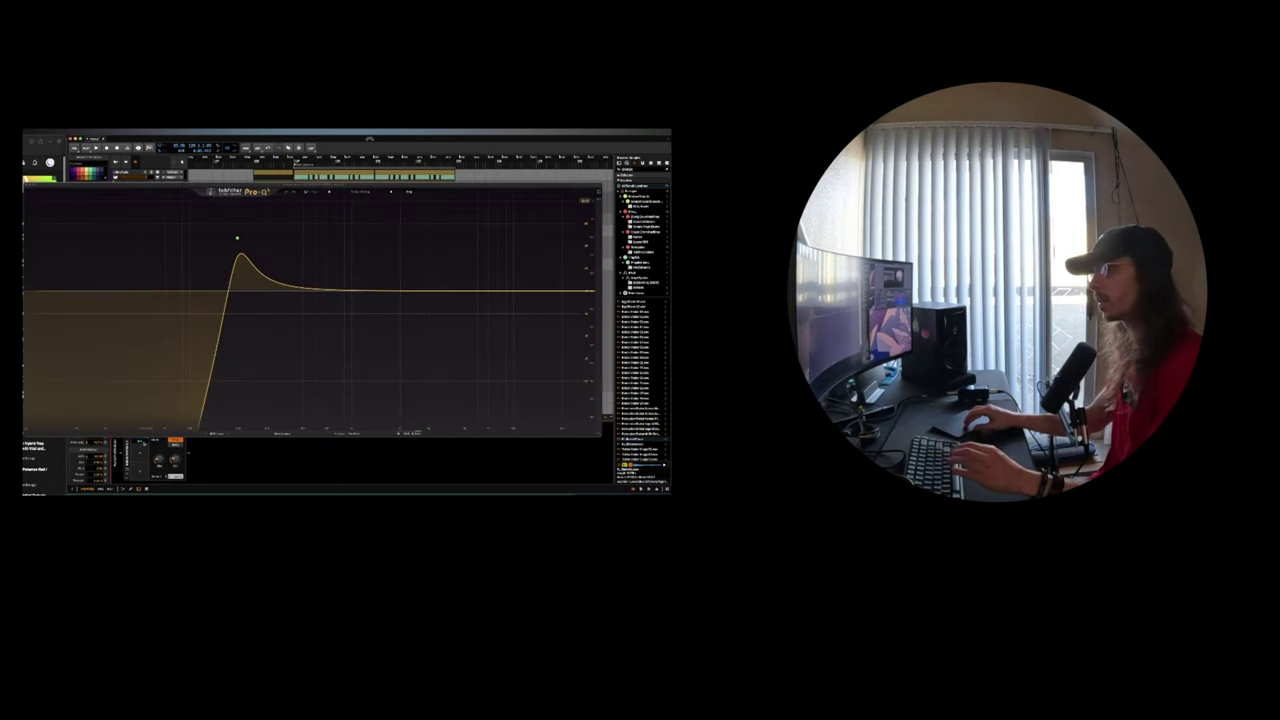
drag(108, 185, 223, 168)
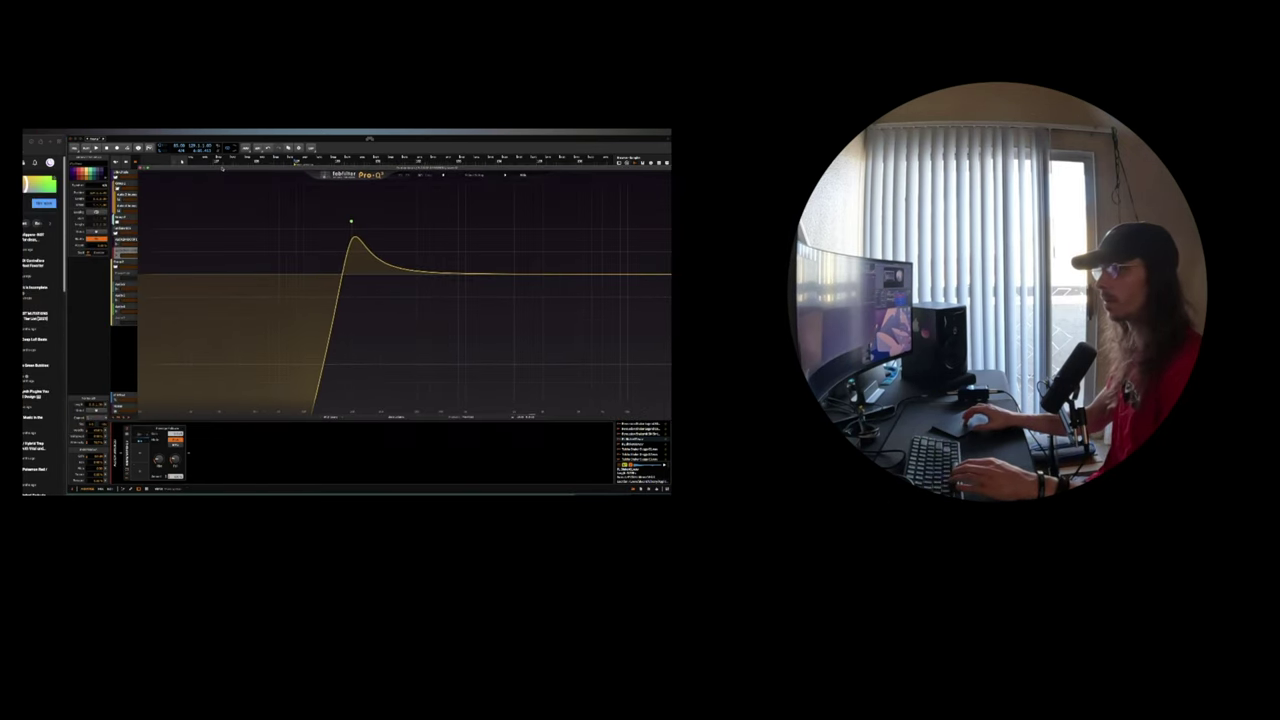
key(space)
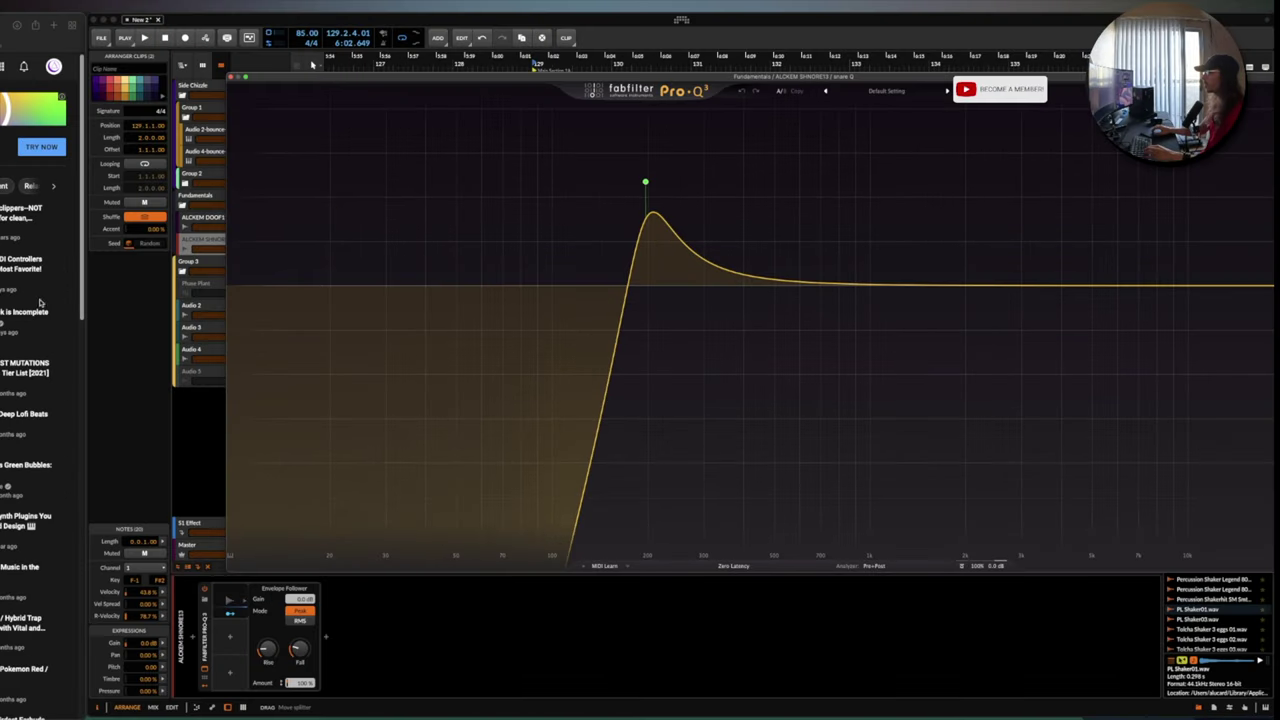
click(233, 78)
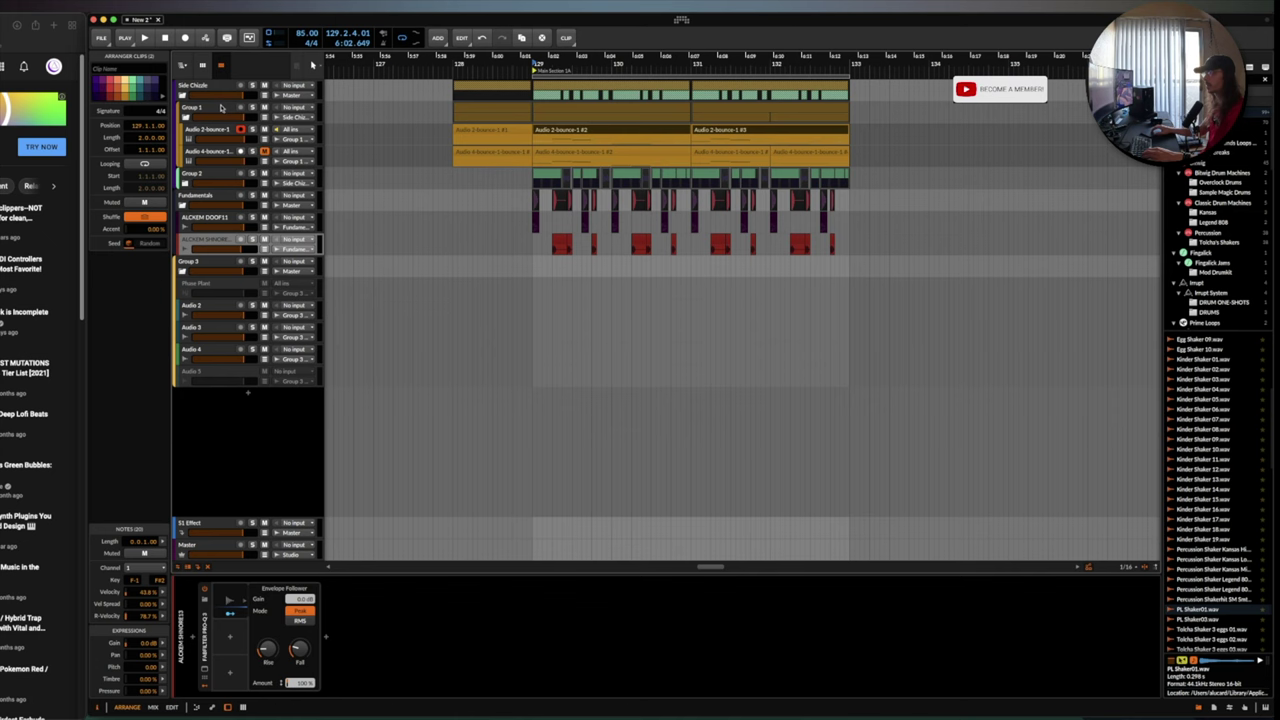
View the devices on Group 1 and the Sampler on the Audio 2-bounce-1 track.
click(221, 107)
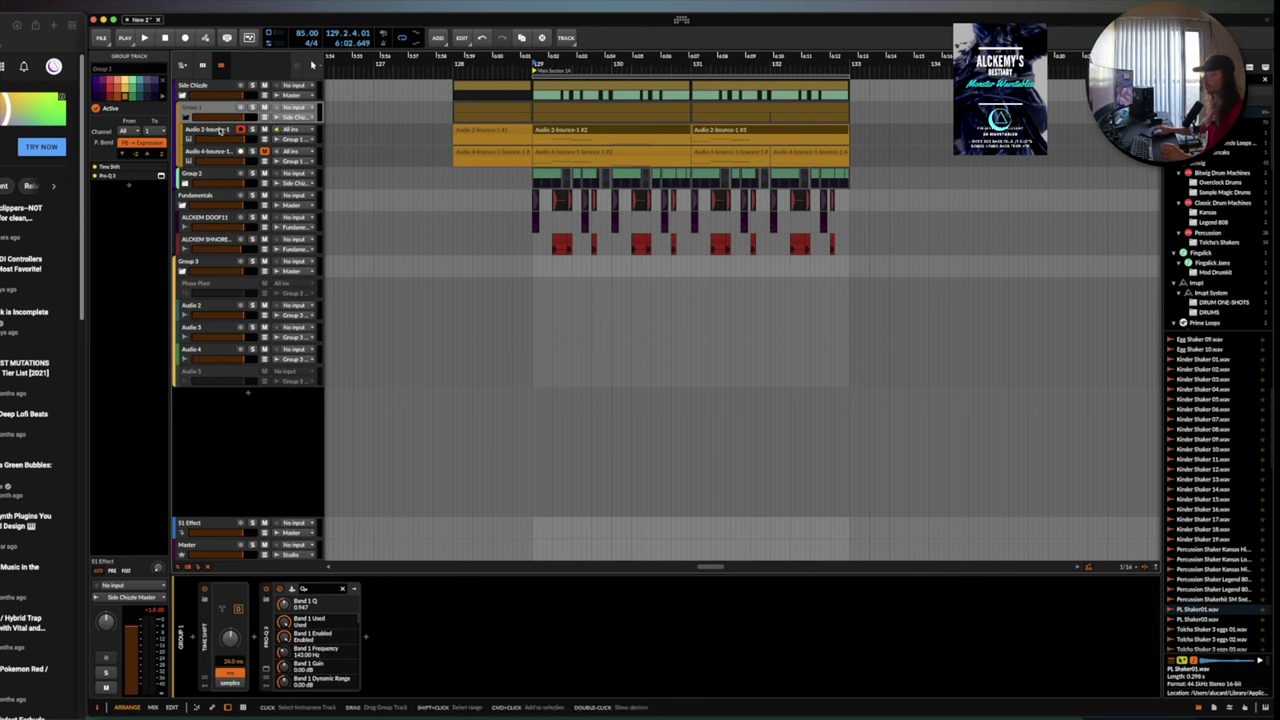
click(221, 130)
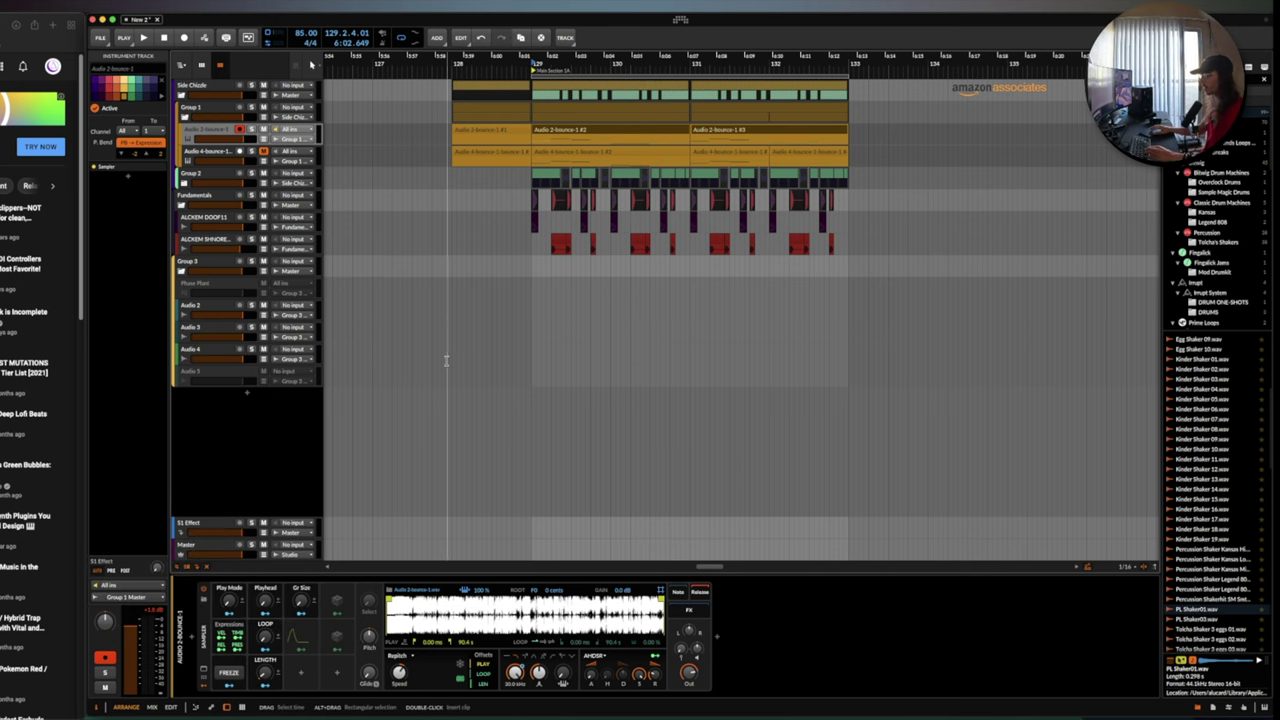
Solo the Audio 2 track in Group 3 and audition its clip at several points from the arrangement's start.
scroll(492, 361, down, 8)
scroll(492, 361, left, 5)
scroll(447, 361, left, 10)
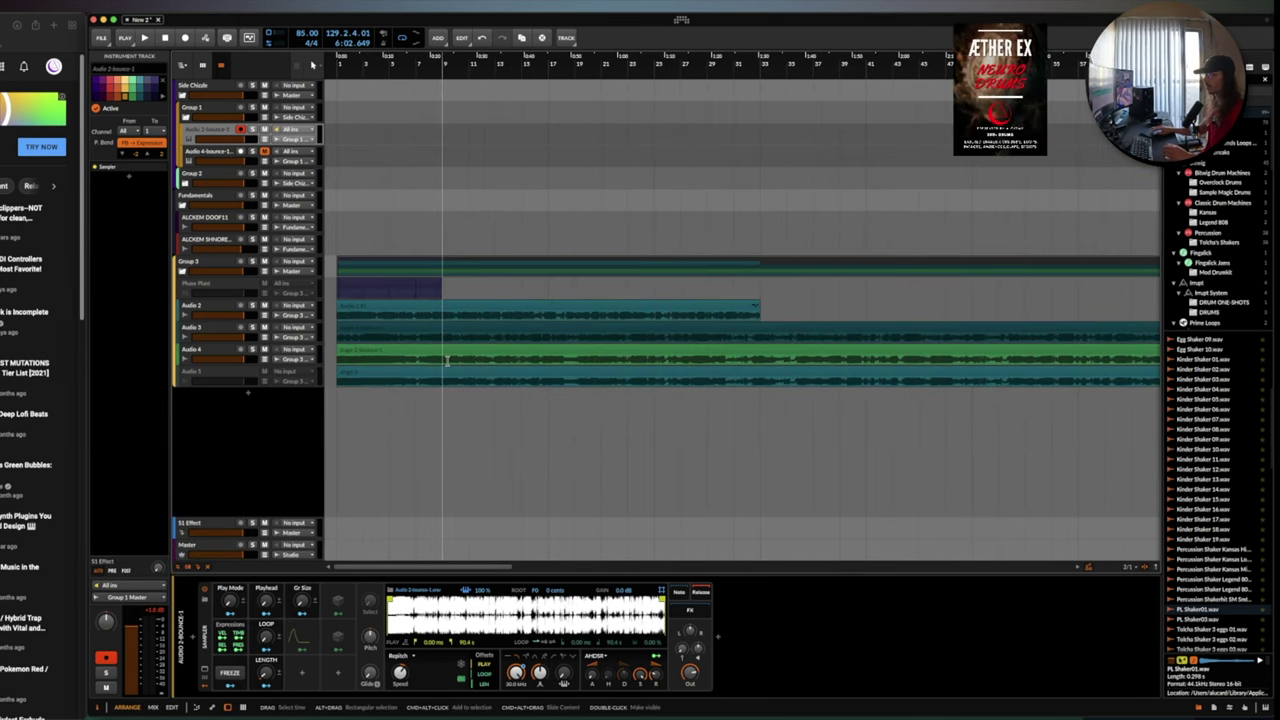
scroll(445, 361, down, 2)
click(225, 306)
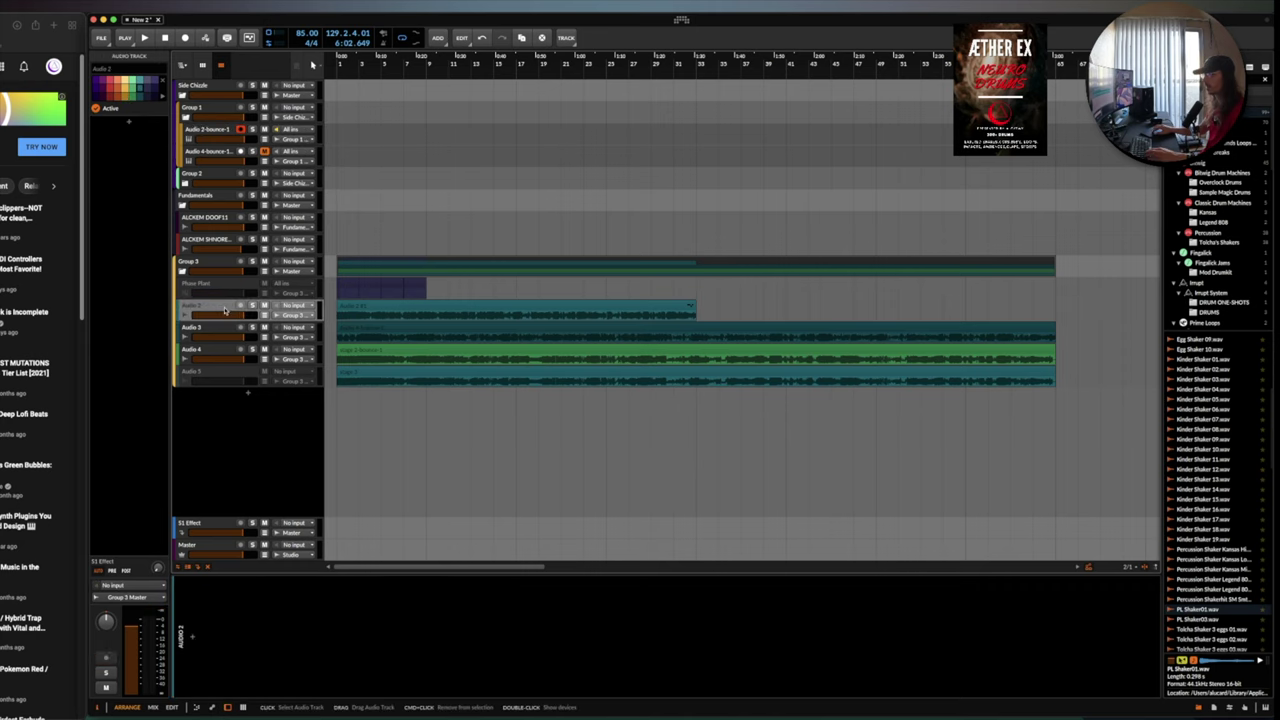
click(252, 305)
click(355, 308)
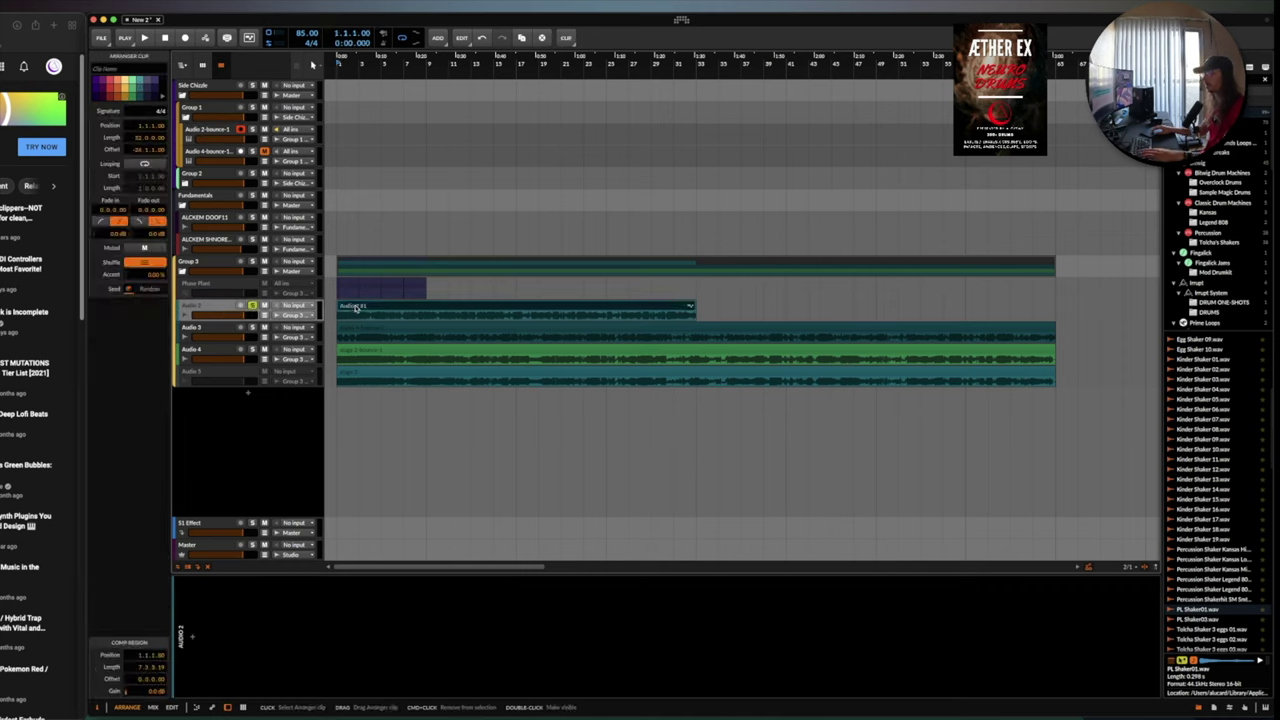
key(space)
click(396, 315)
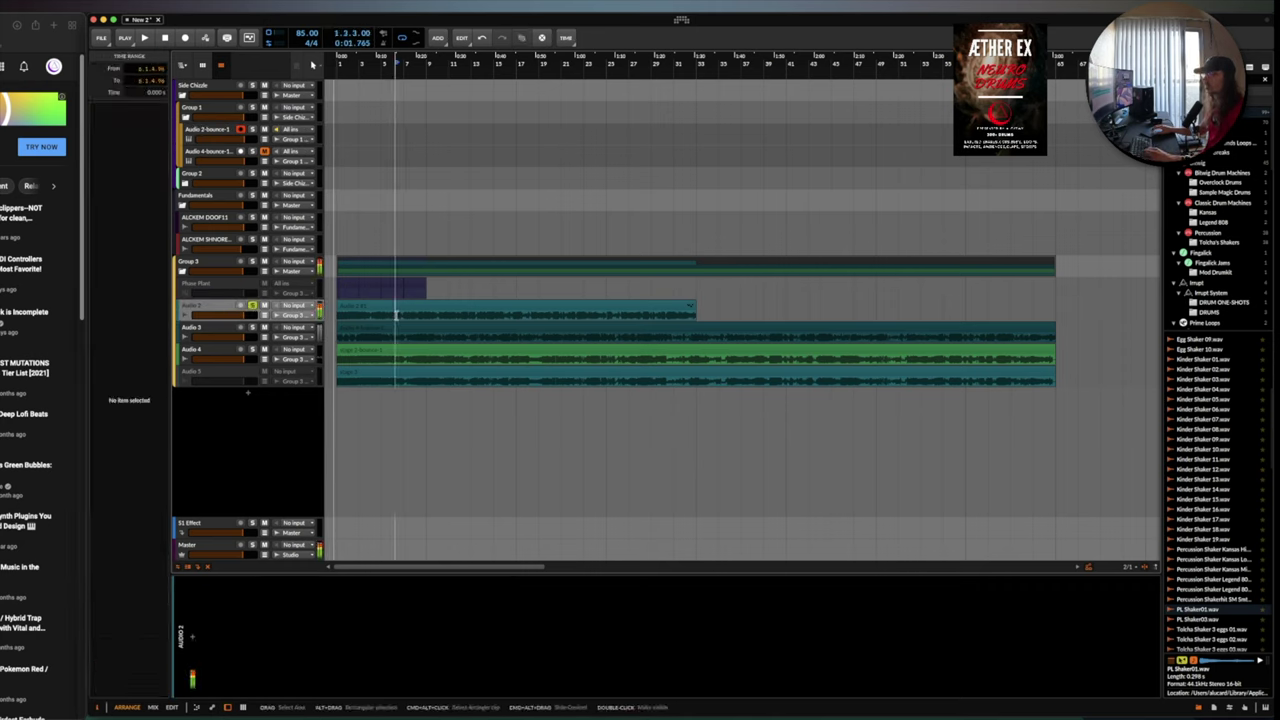
key(space)
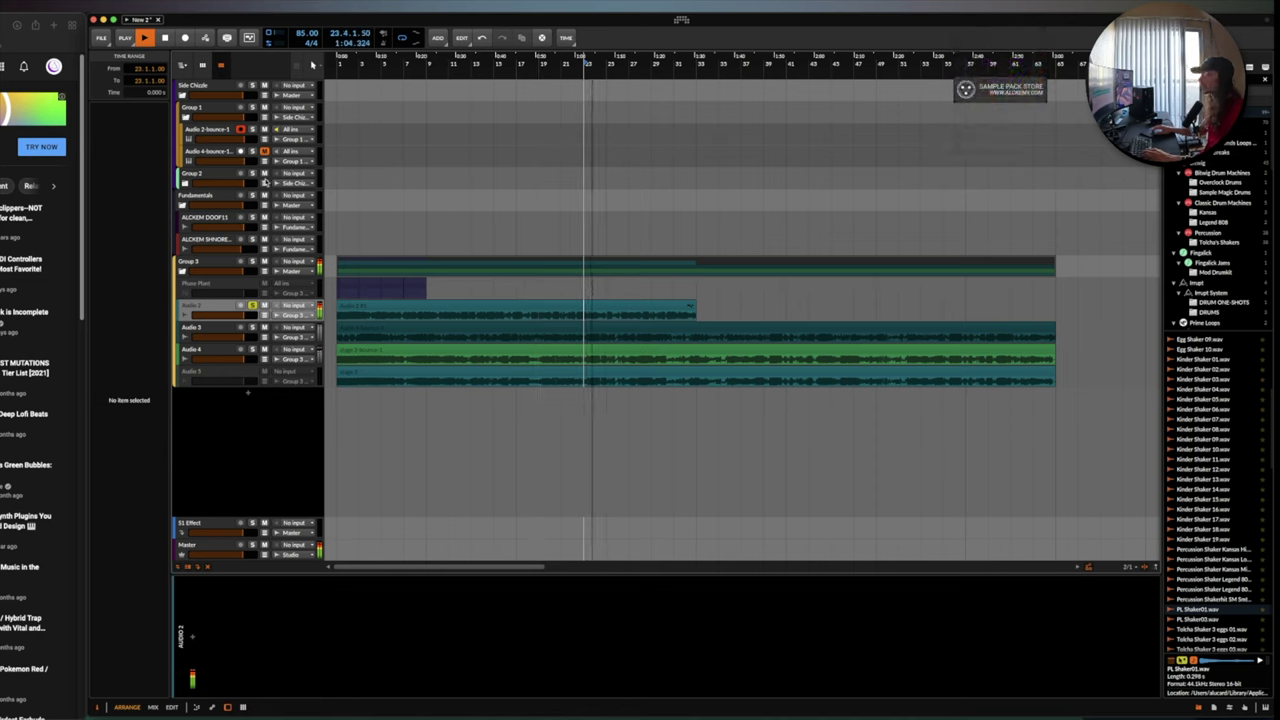
key(space)
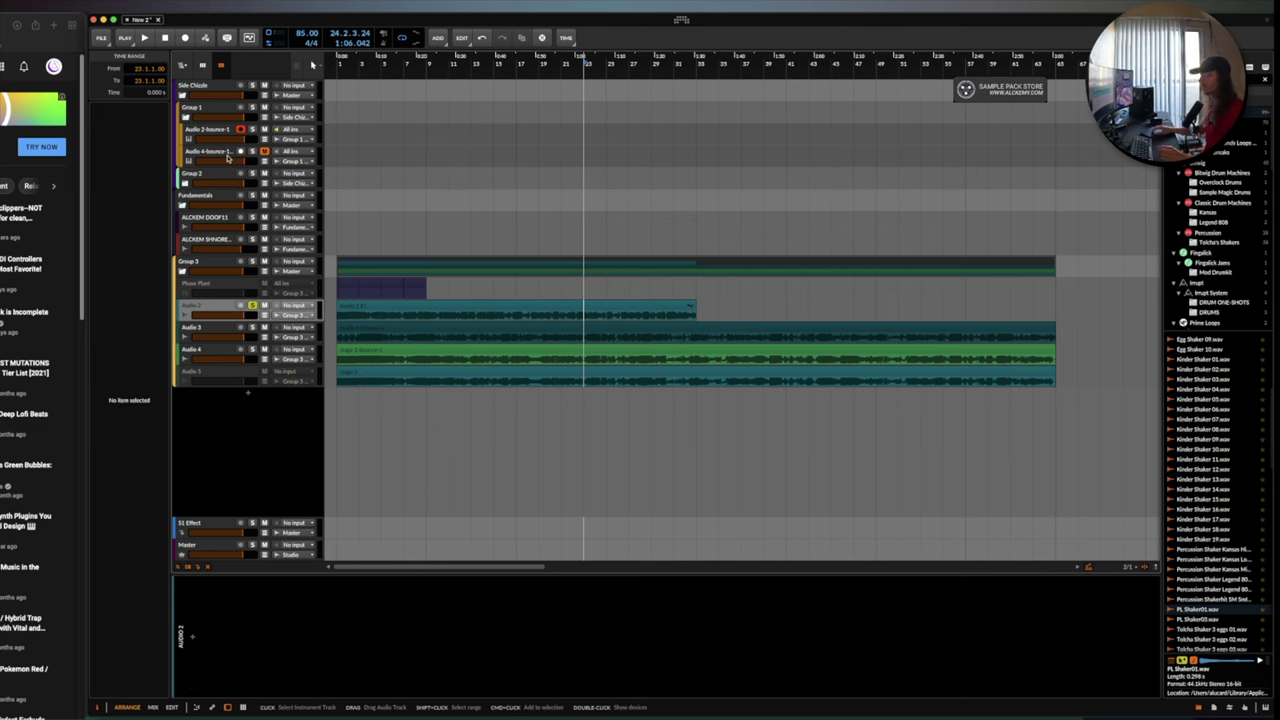
Duplicate the Audio 2-bounce-1 instrument track and insert a one-bar clip at bar 1 on the copy.
click(220, 138)
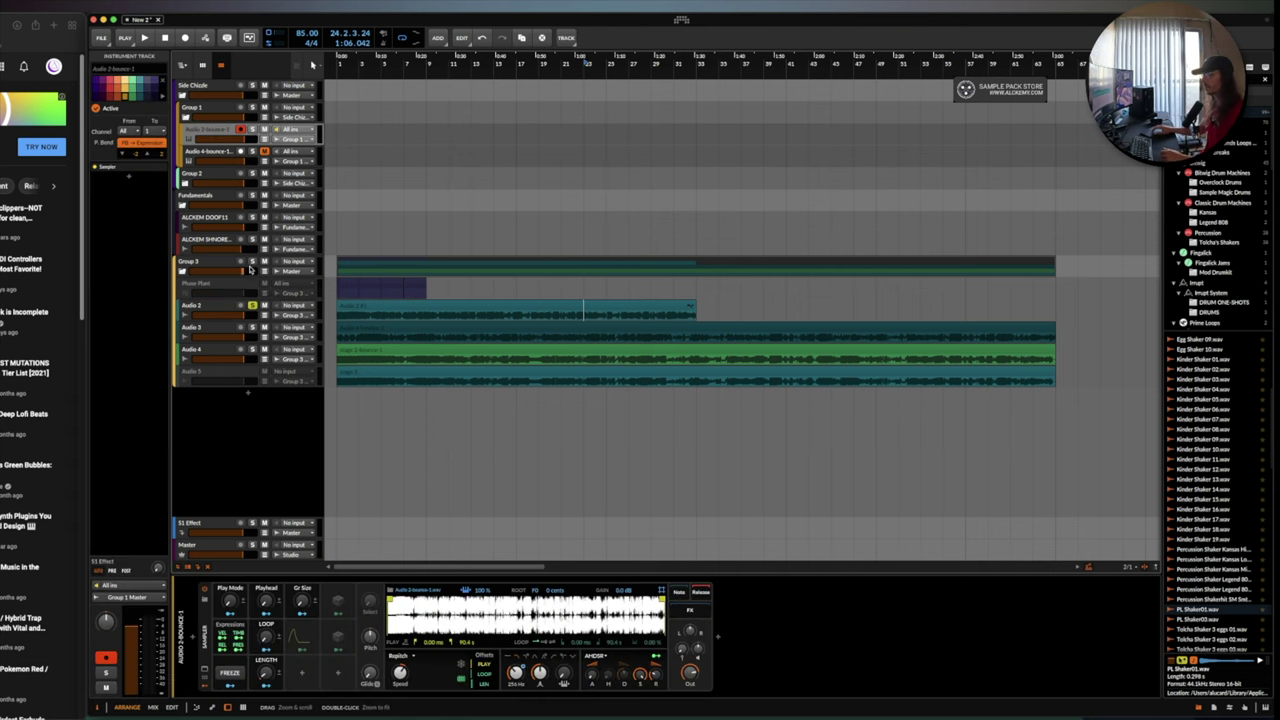
key(super+d)
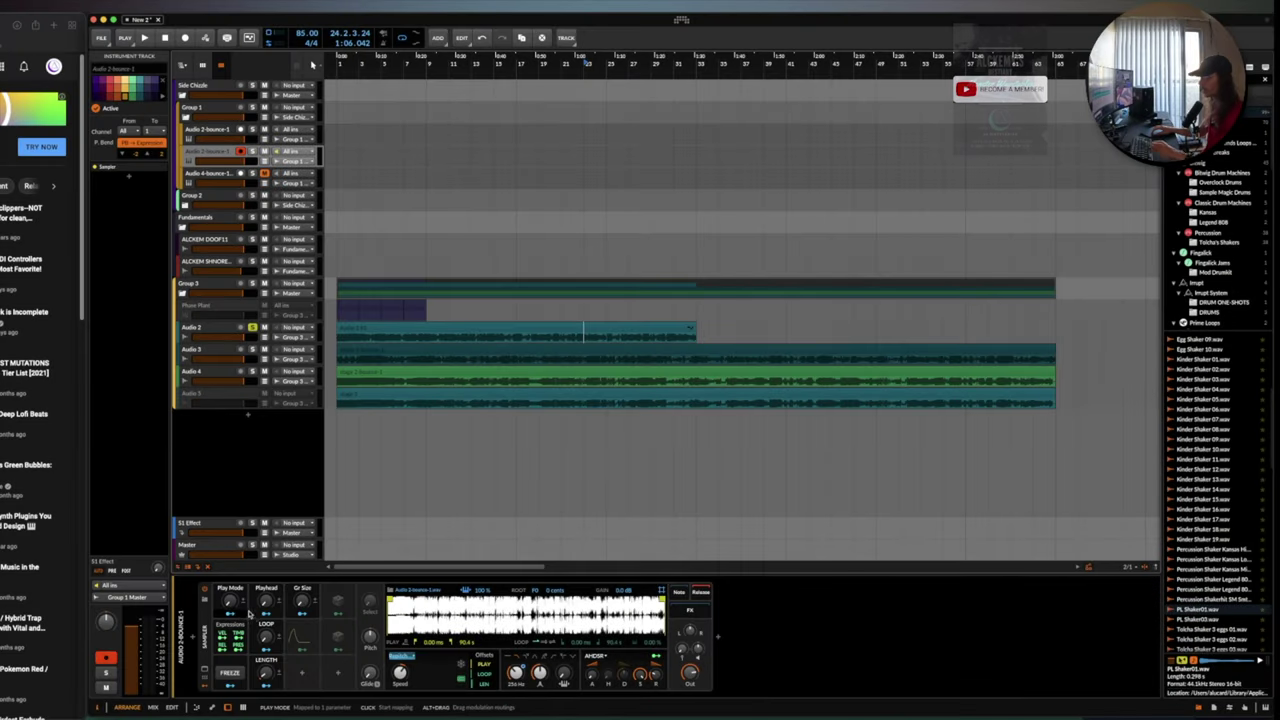
double_click(343, 156)
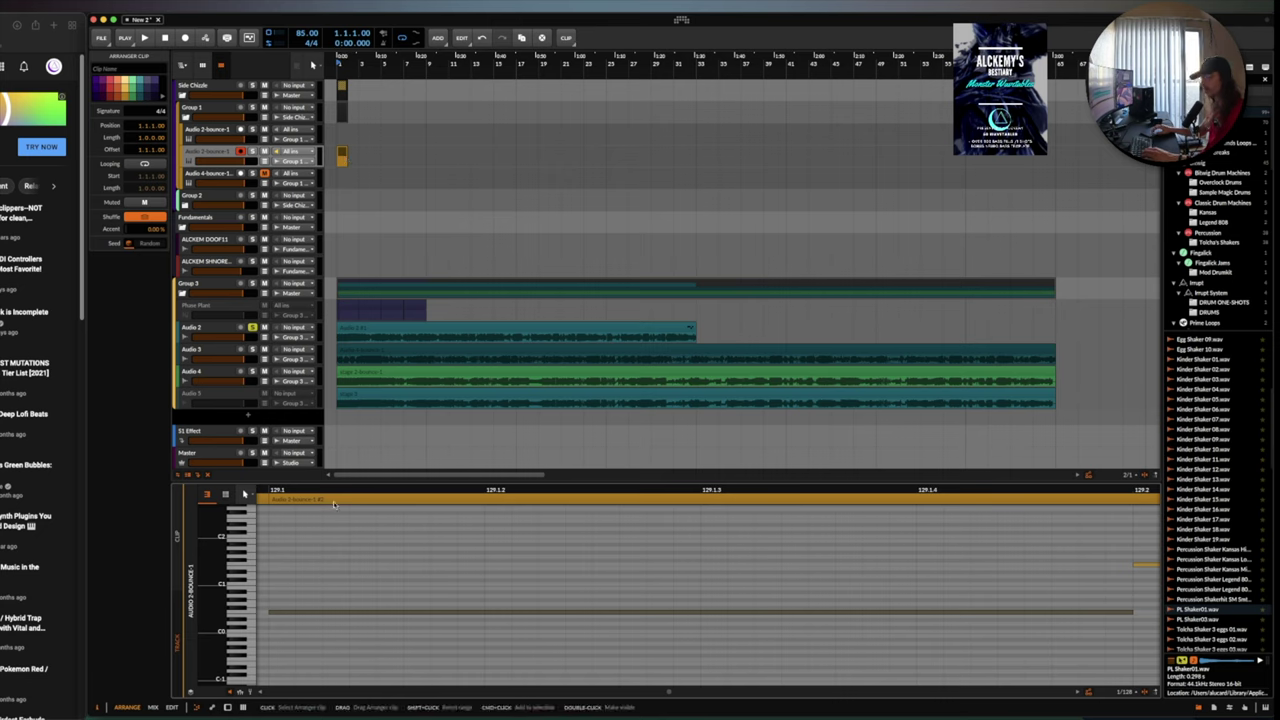
Lower the velocity of the F0 note at bar 129 to 13.5% and return to the duplicated track's Sampler.
click(244, 691)
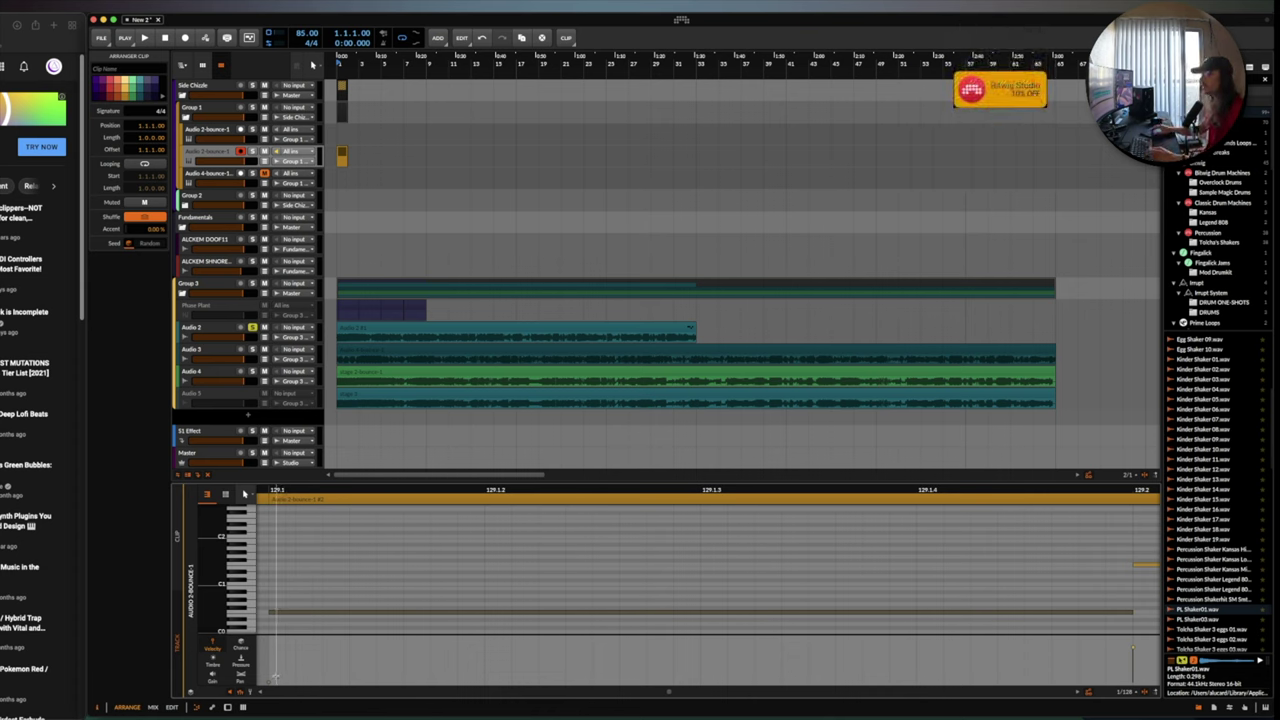
click(286, 612)
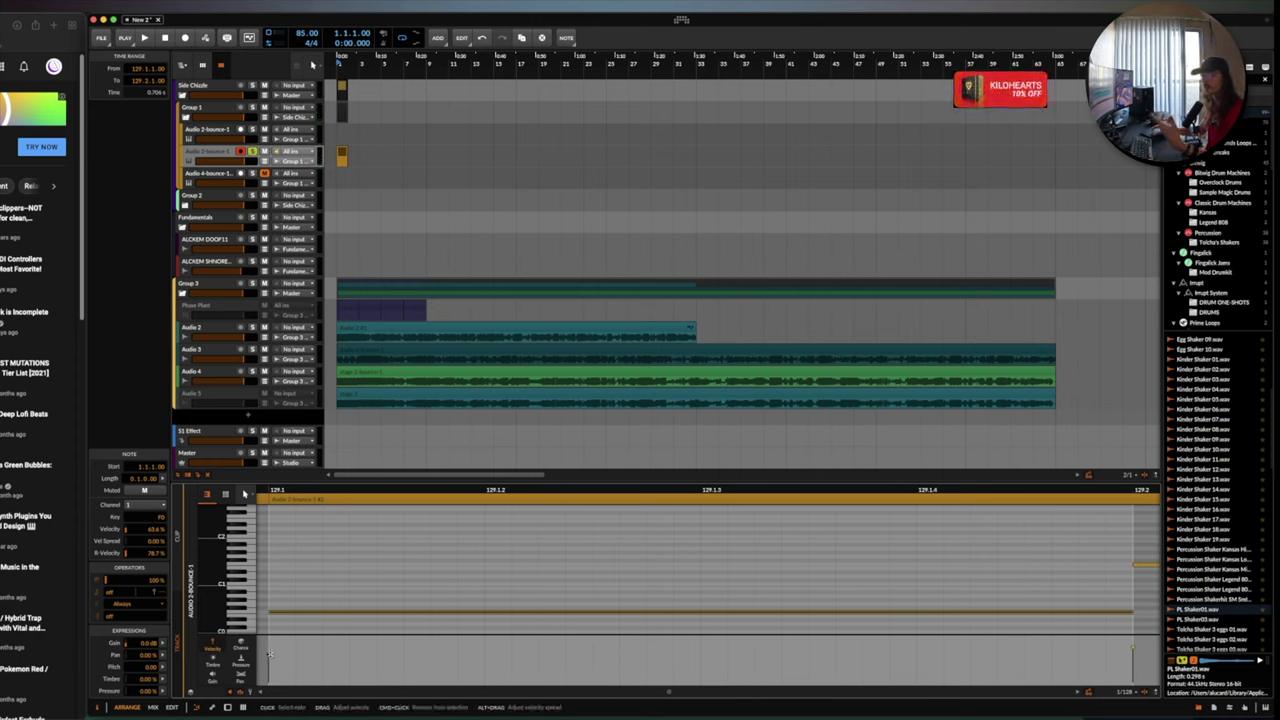
drag(268, 655, 268, 680)
click(212, 158)
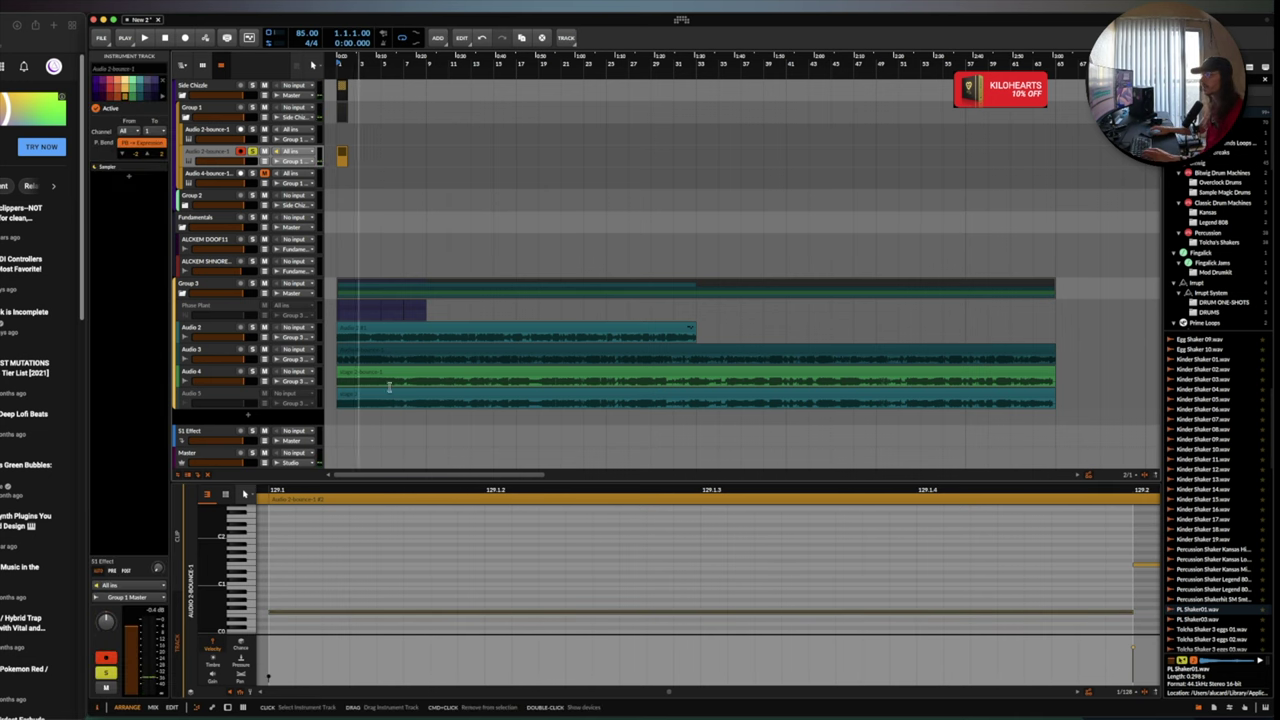
double_click(214, 151)
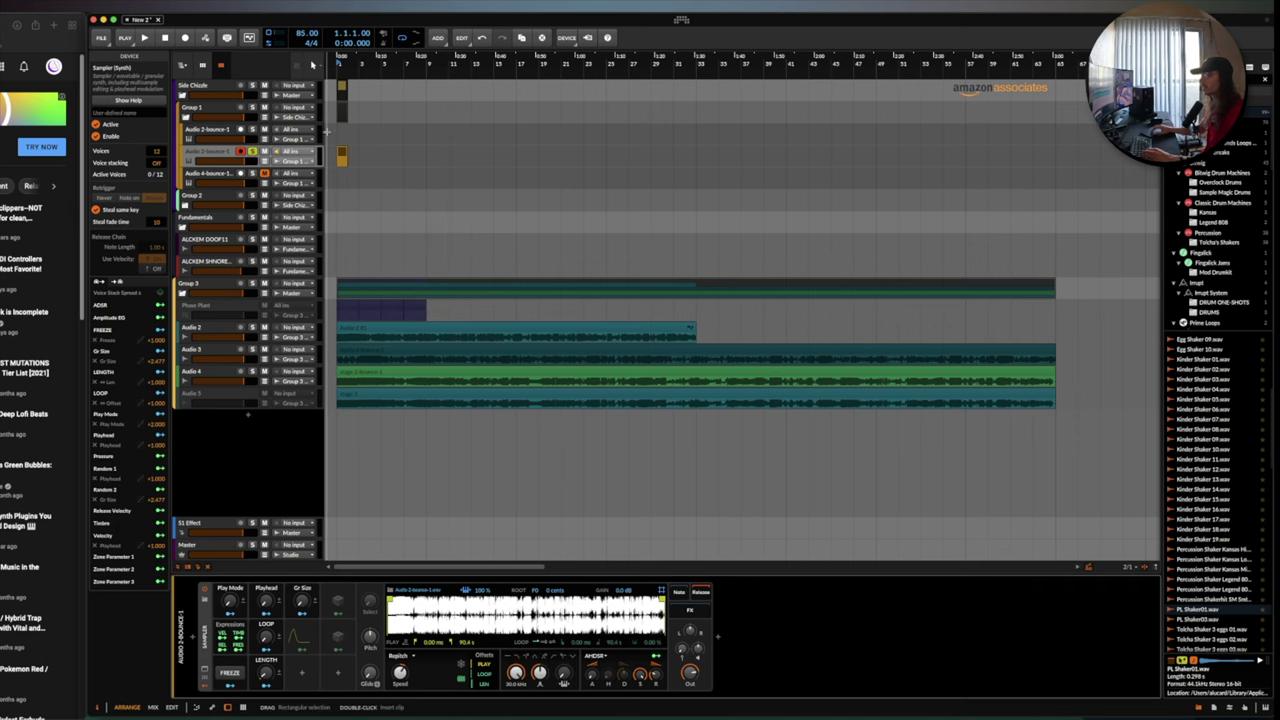
Add a one-beat F-1 note at the start of the new bar 1 clip with a velocity of about 53%.
double_click(342, 155)
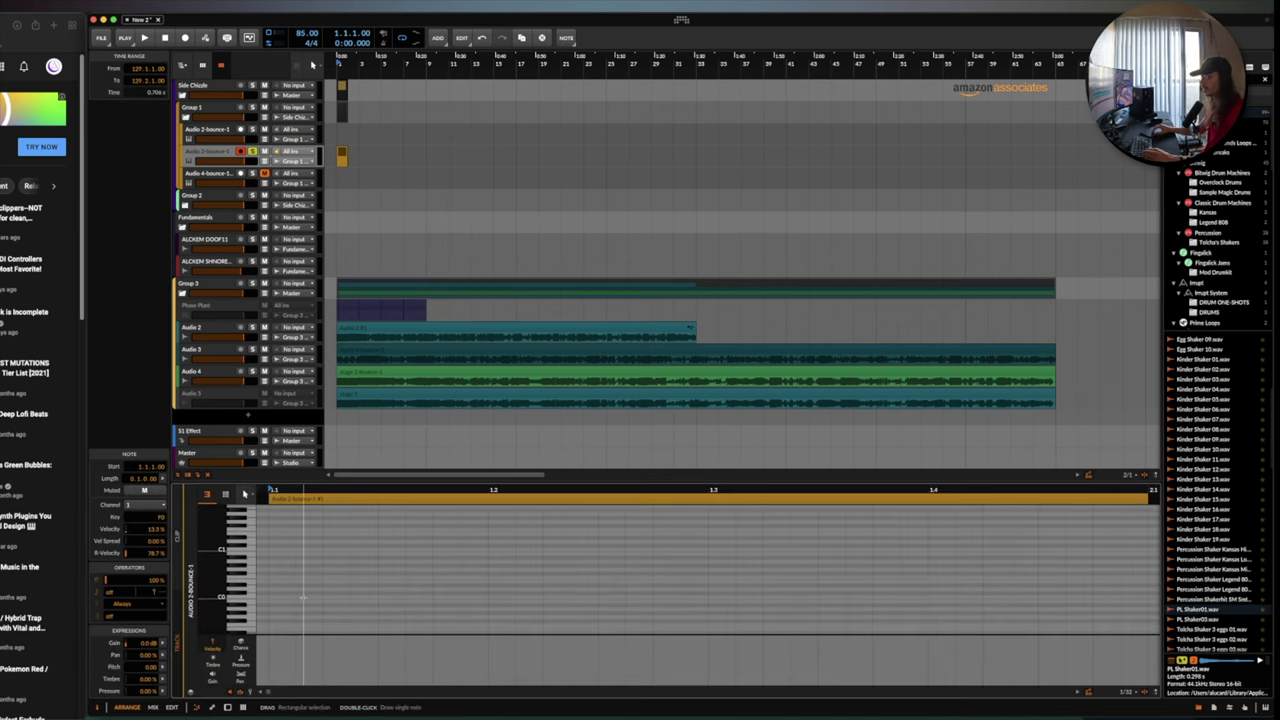
scroll(300, 600, up, 2)
scroll(289, 600, down, 3)
scroll(290, 598, up, 4)
scroll(303, 598, down, 5)
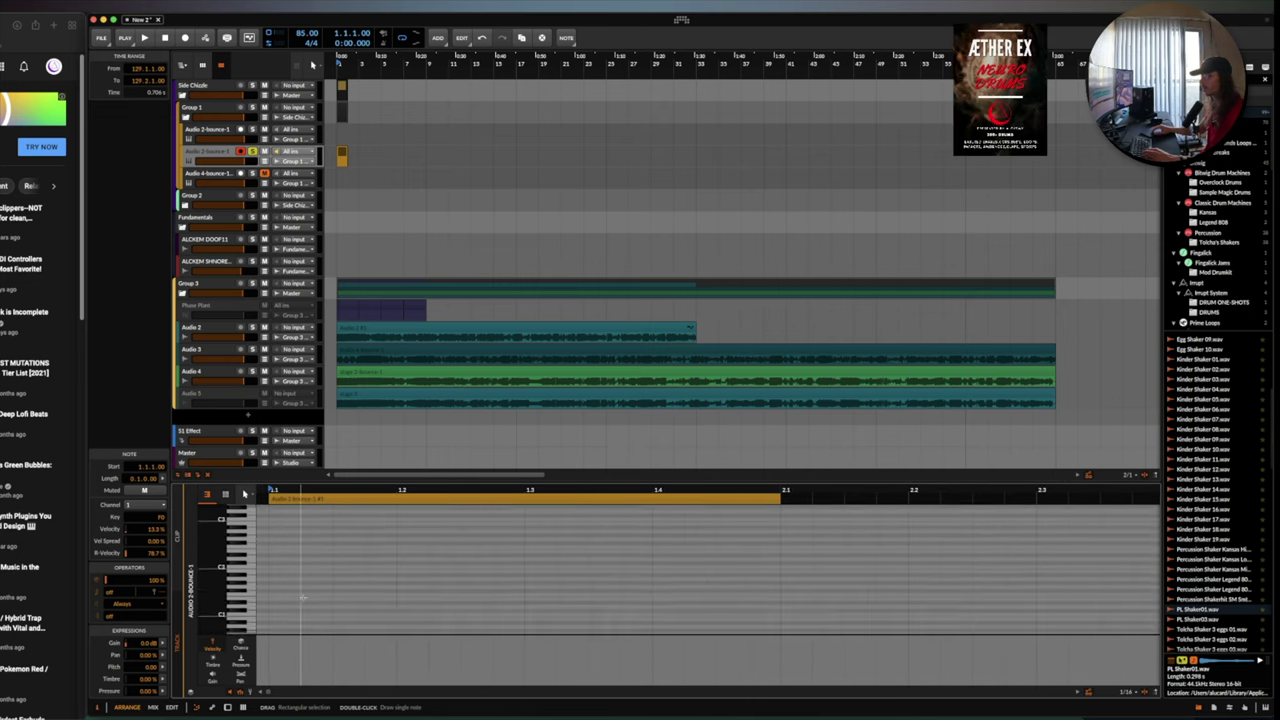
double_click(278, 604)
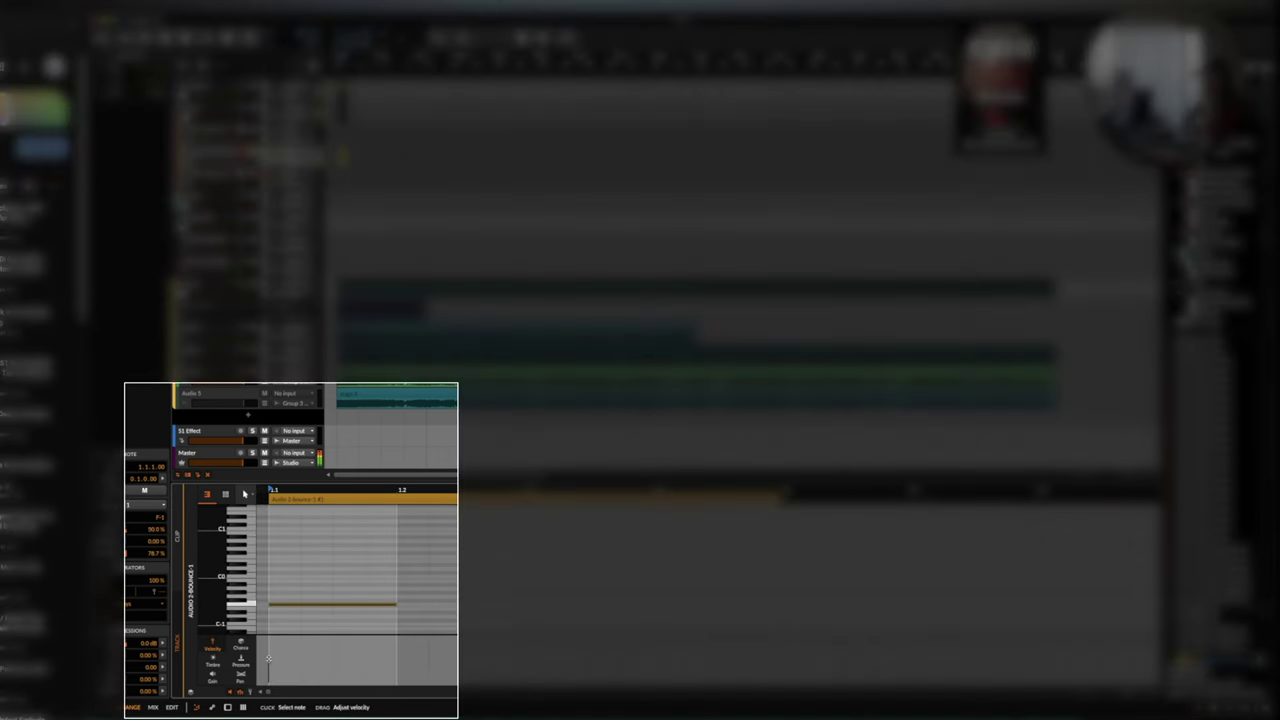
drag(268, 647, 272, 683)
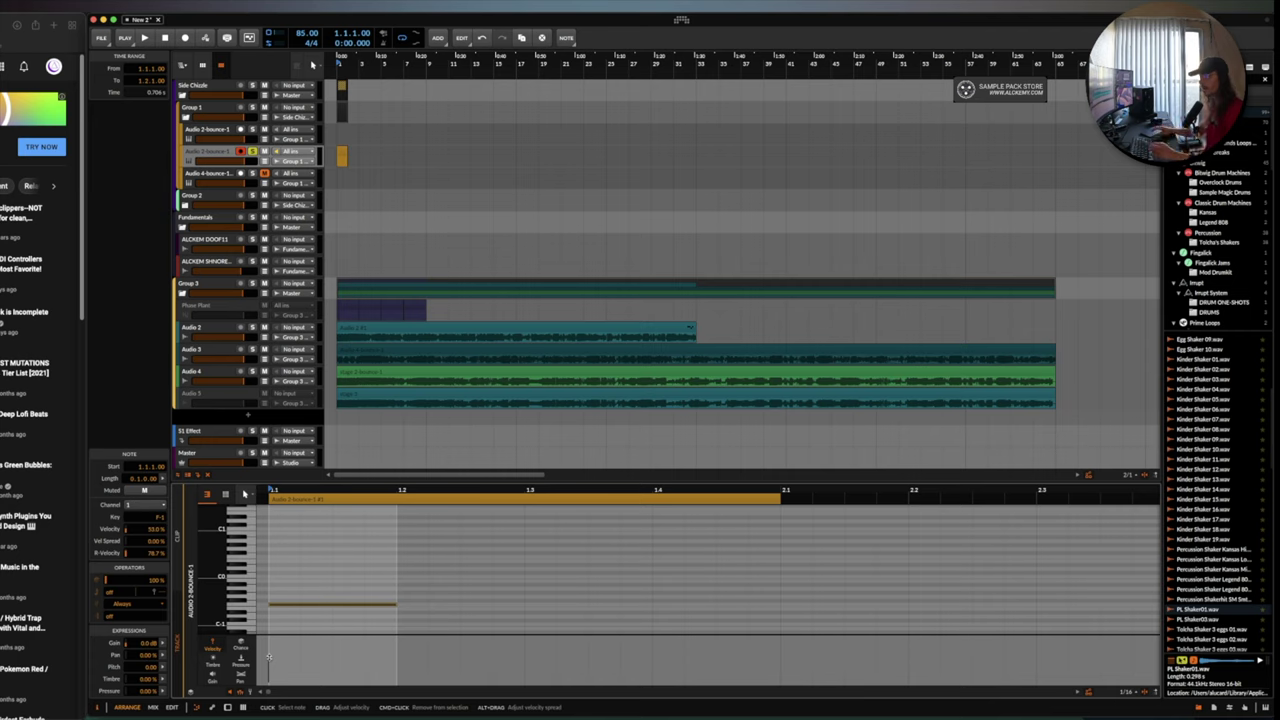
Transpose the new note by octaves up to F2 and back down to F1.
key(shift+Up)
key(shift+Up)
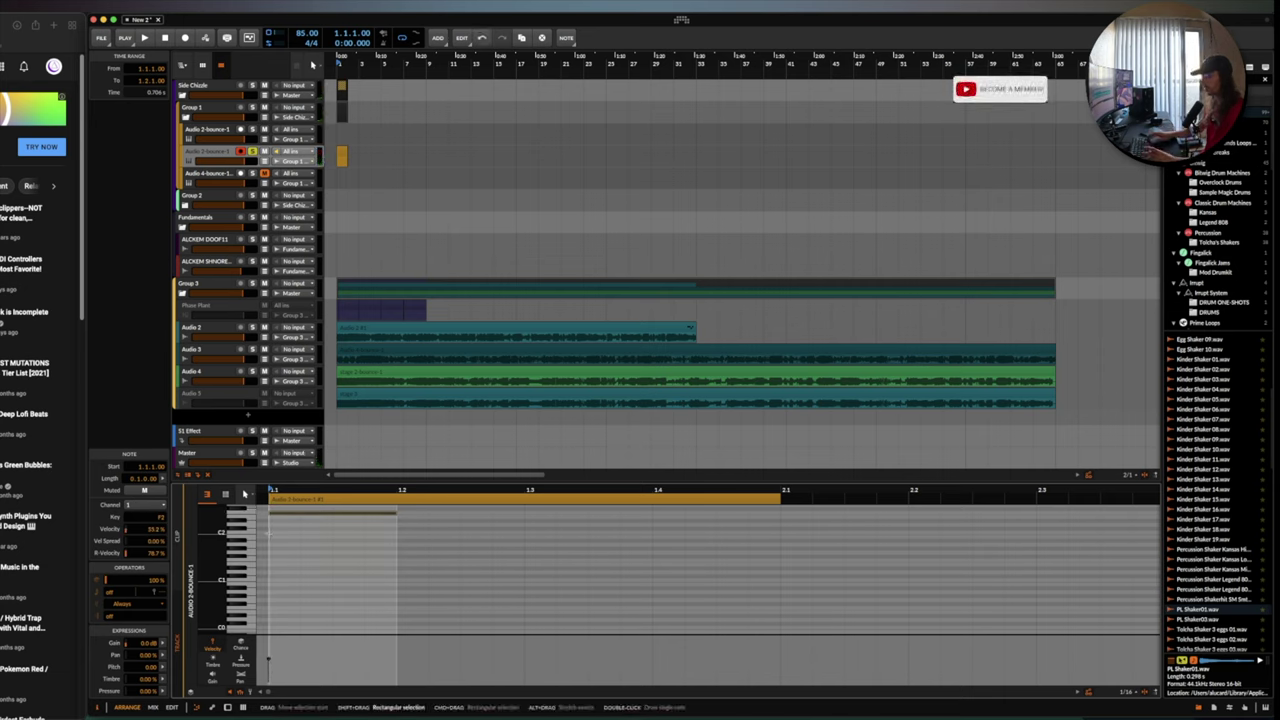
key(shift+Down)
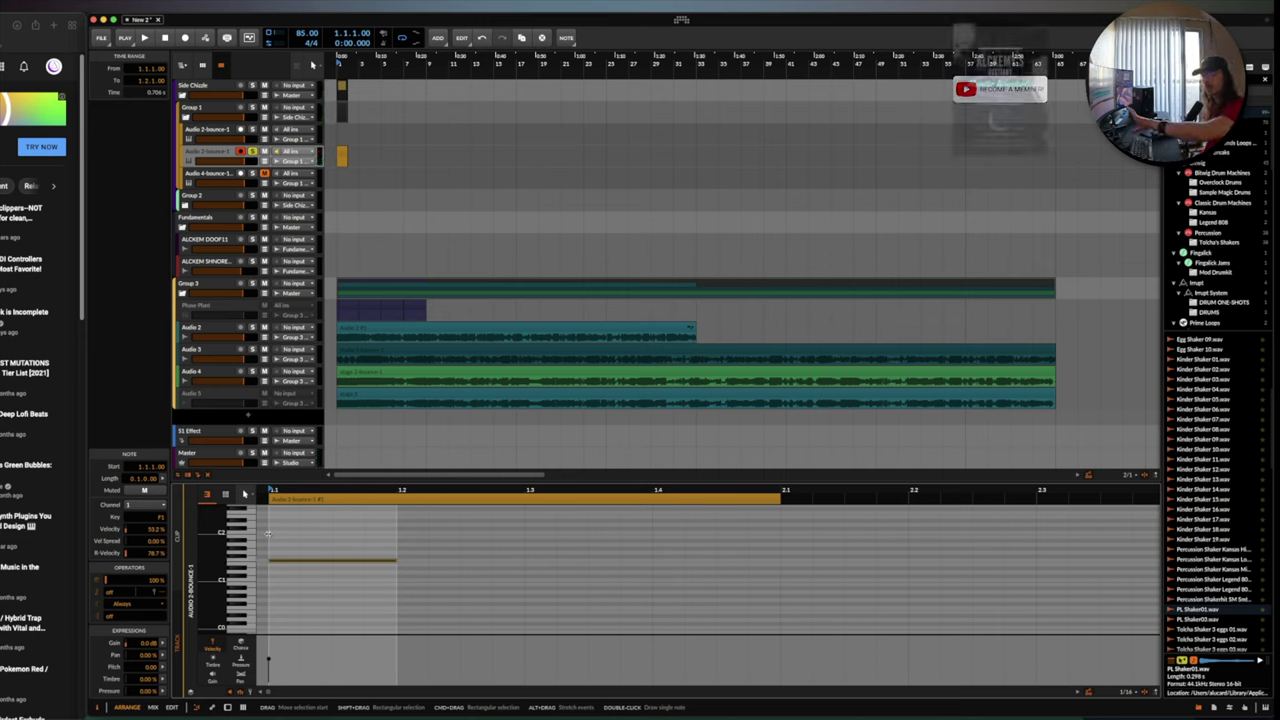
Enable looping in the duplicated track's Sampler and examine the start of the loop region up close in the waveform.
double_click(227, 151)
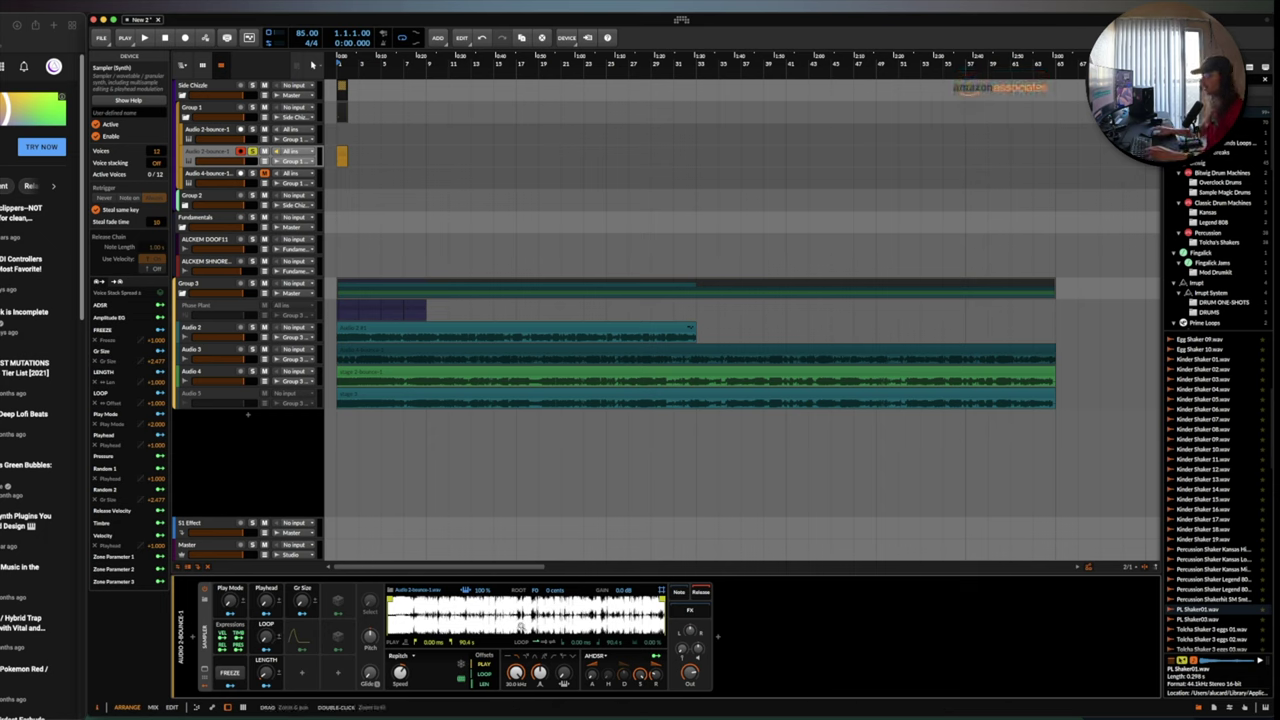
click(544, 645)
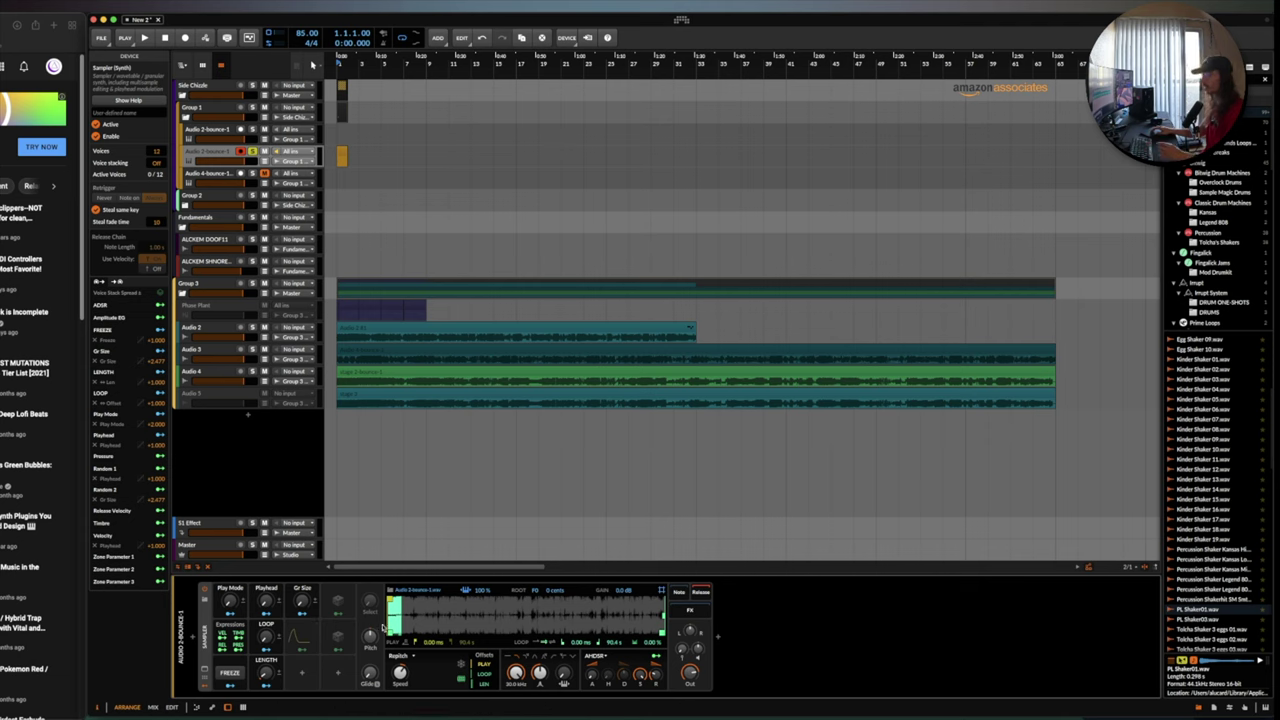
scroll(392, 620, up, 10)
scroll(392, 619, up, 1)
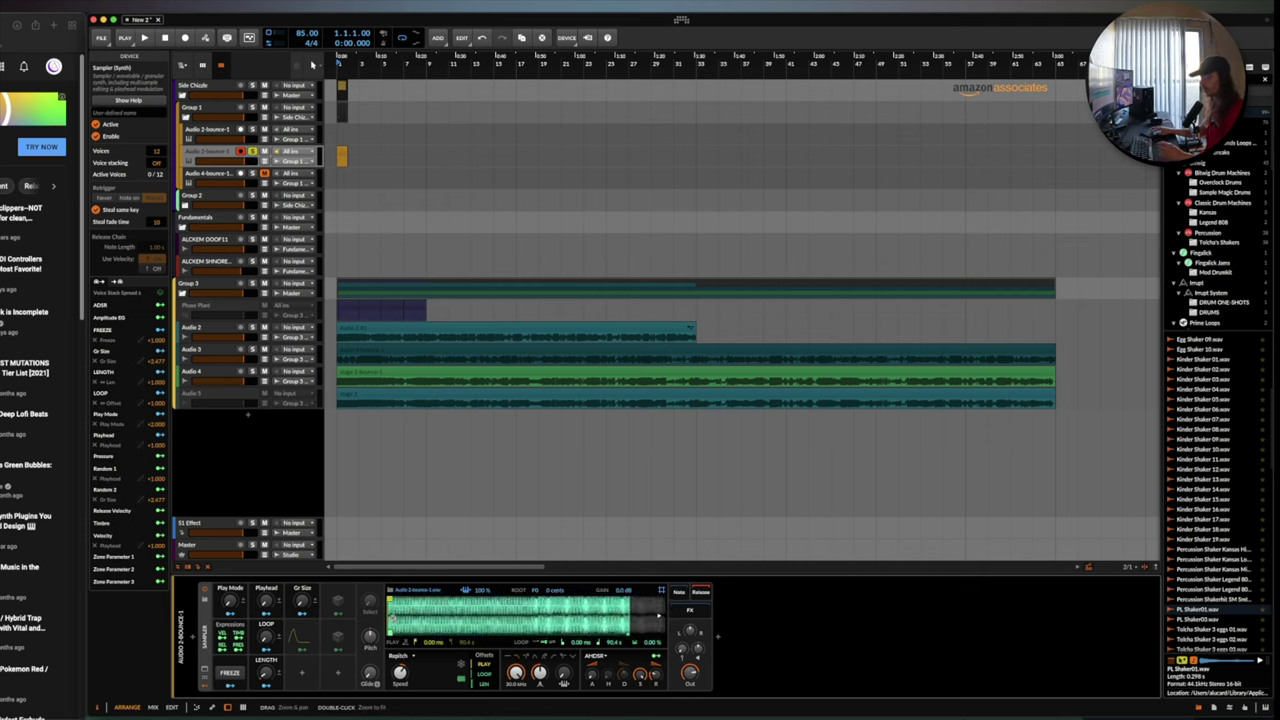
scroll(392, 619, down, 2)
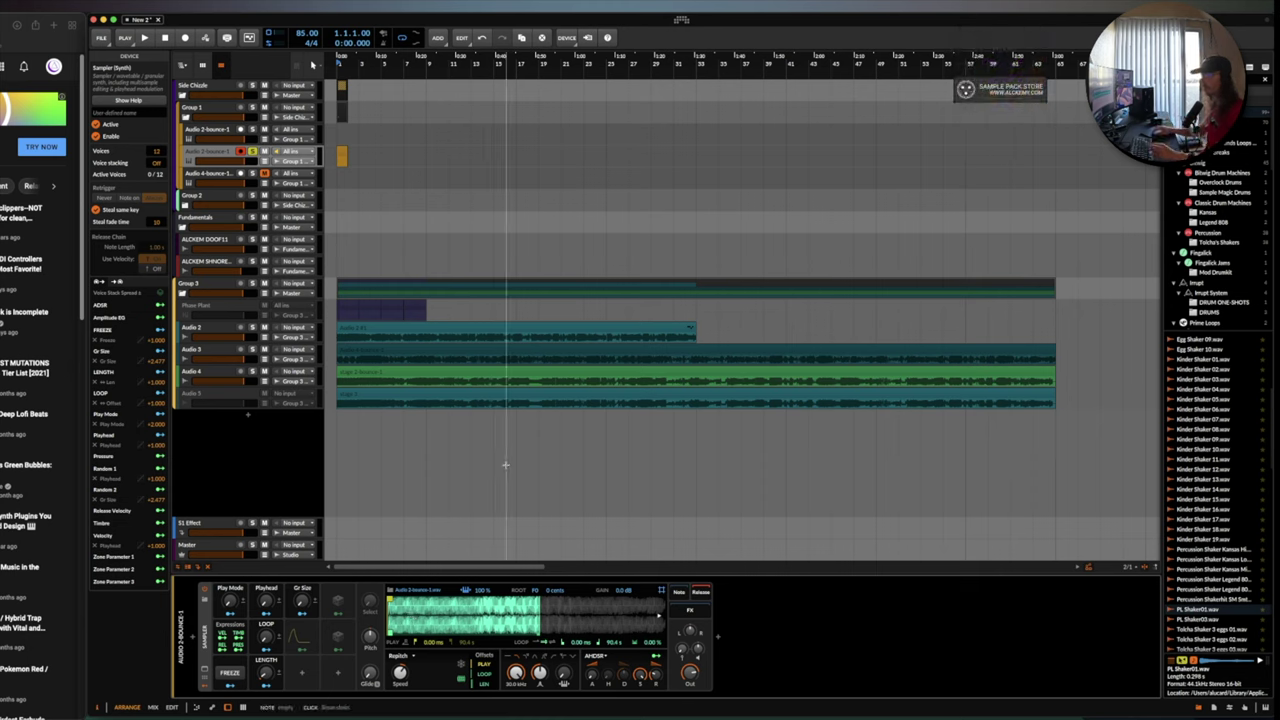
click(486, 397)
right_click(486, 397)
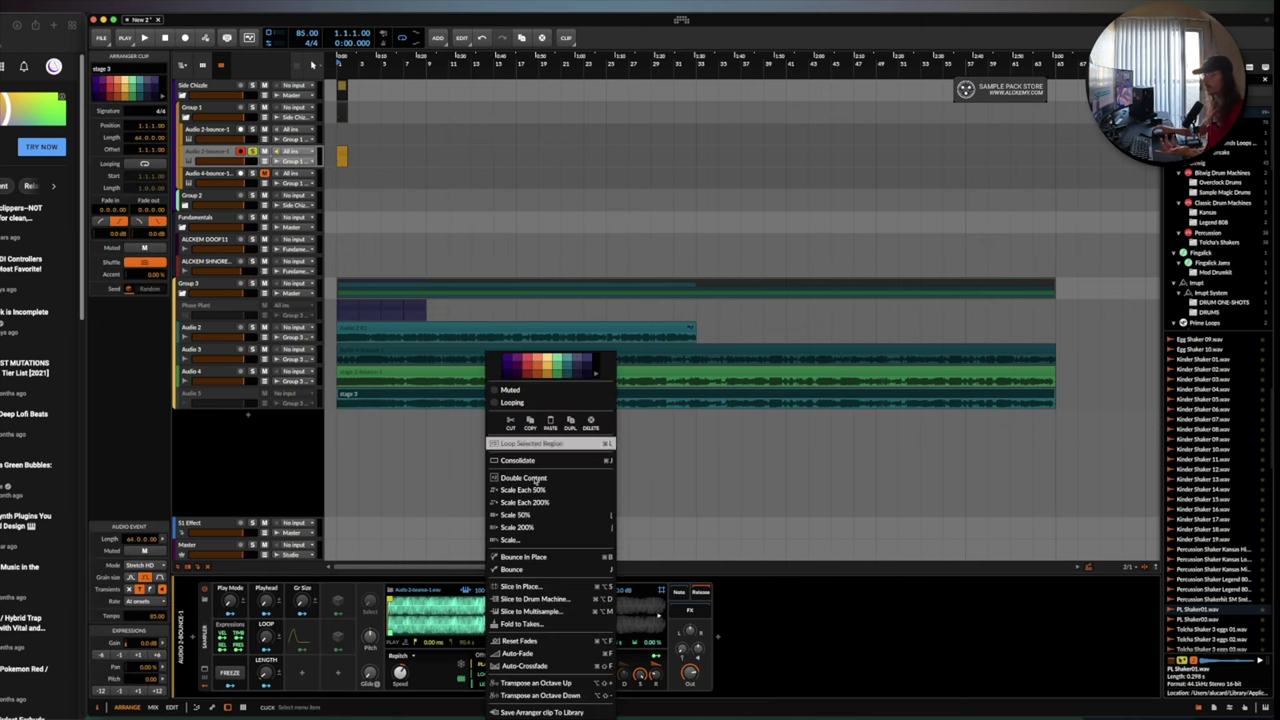
click(522, 586)
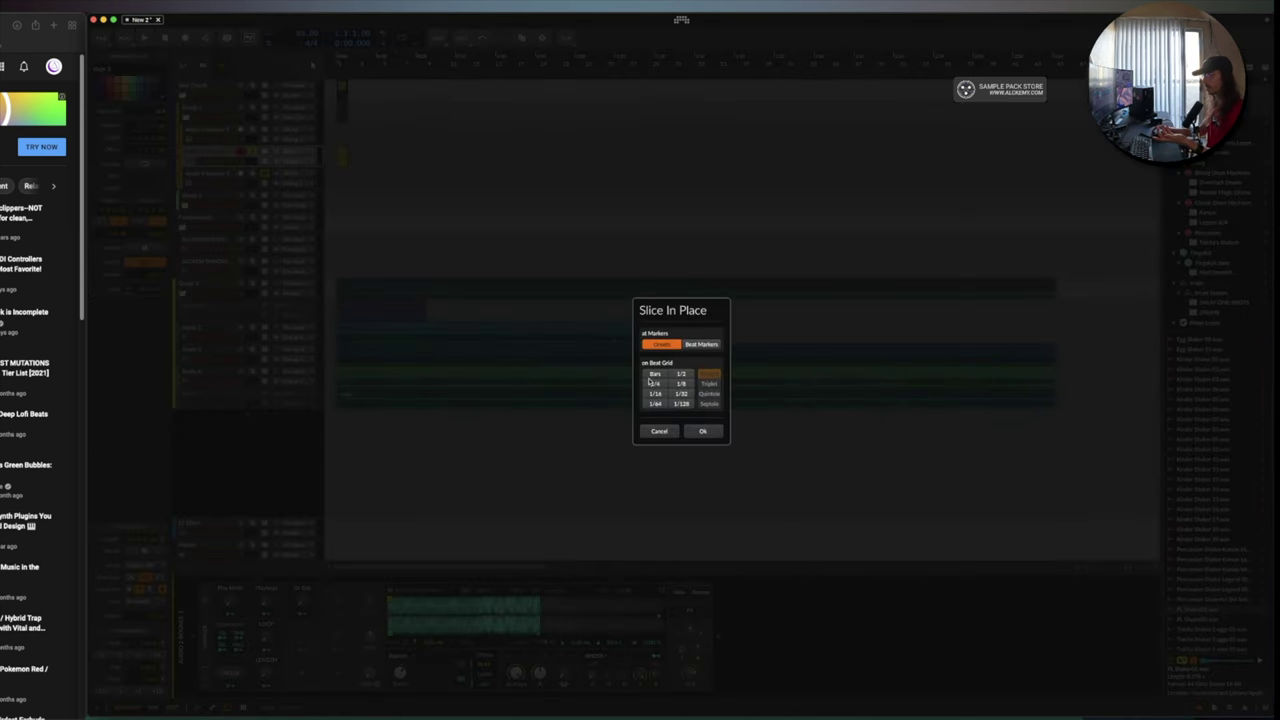
click(659, 431)
right_click(614, 400)
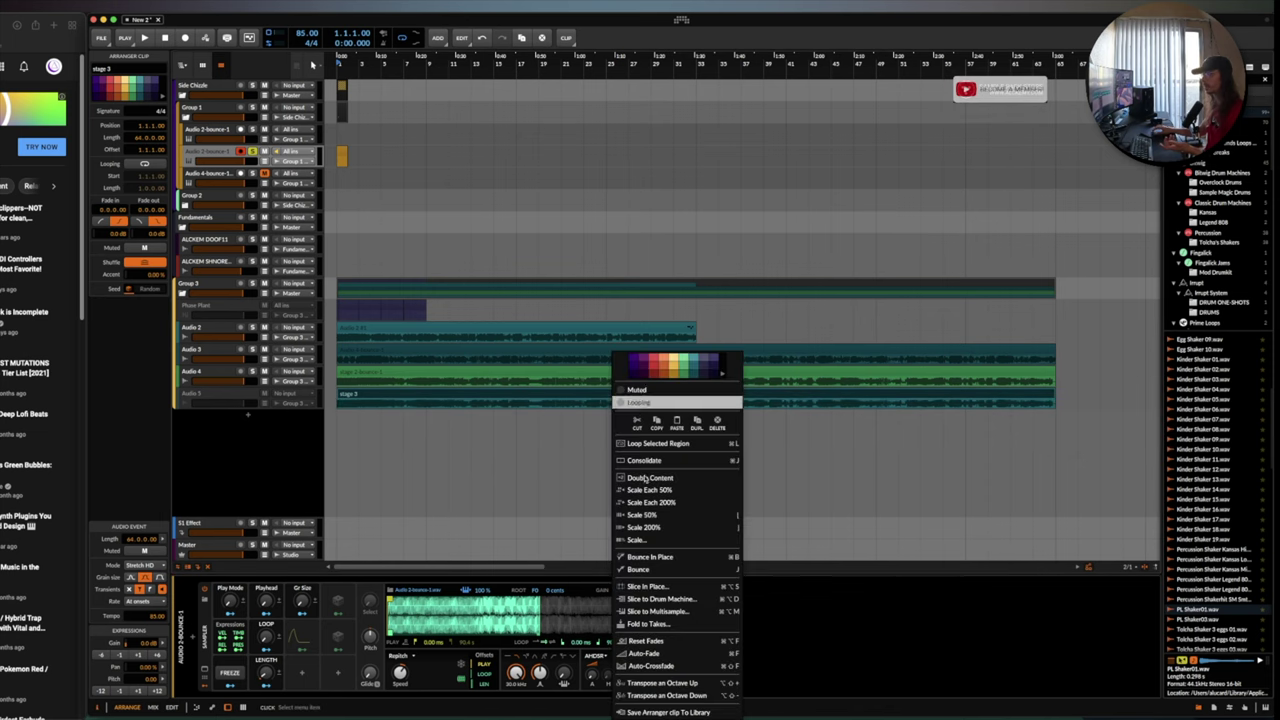
click(510, 584)
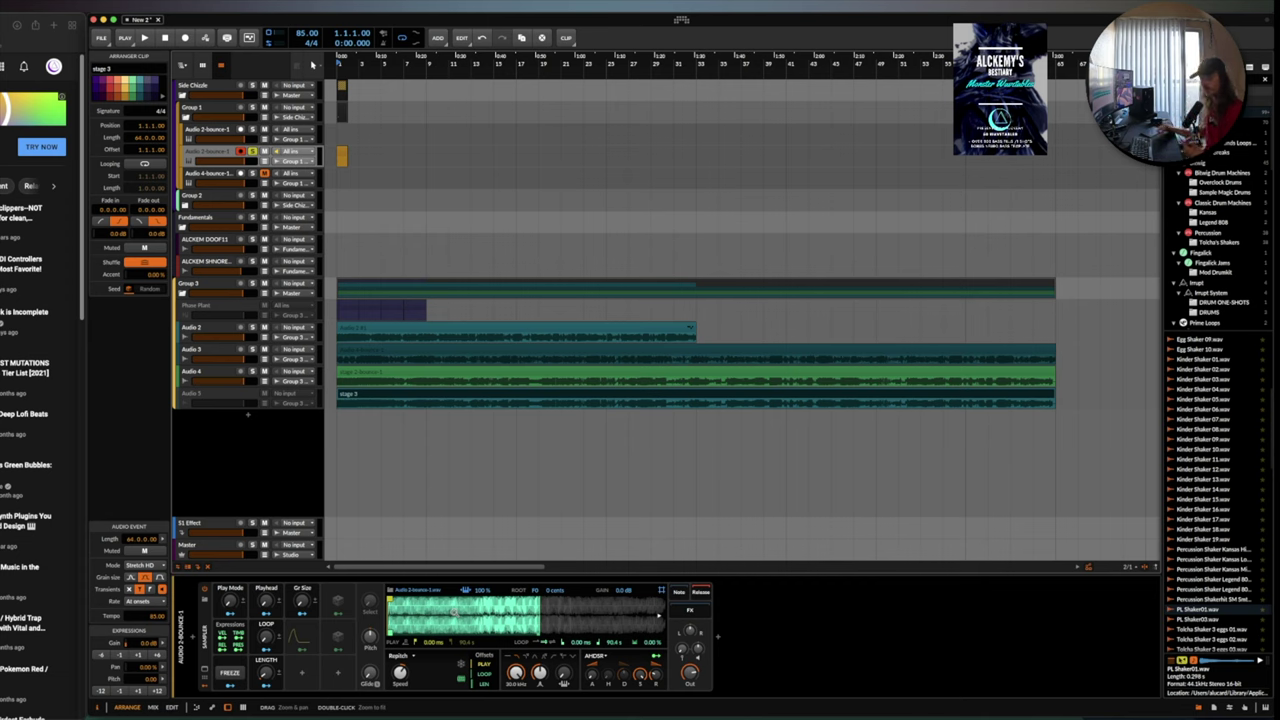
Set the Sampler's playback mode to Cycles.
click(405, 657)
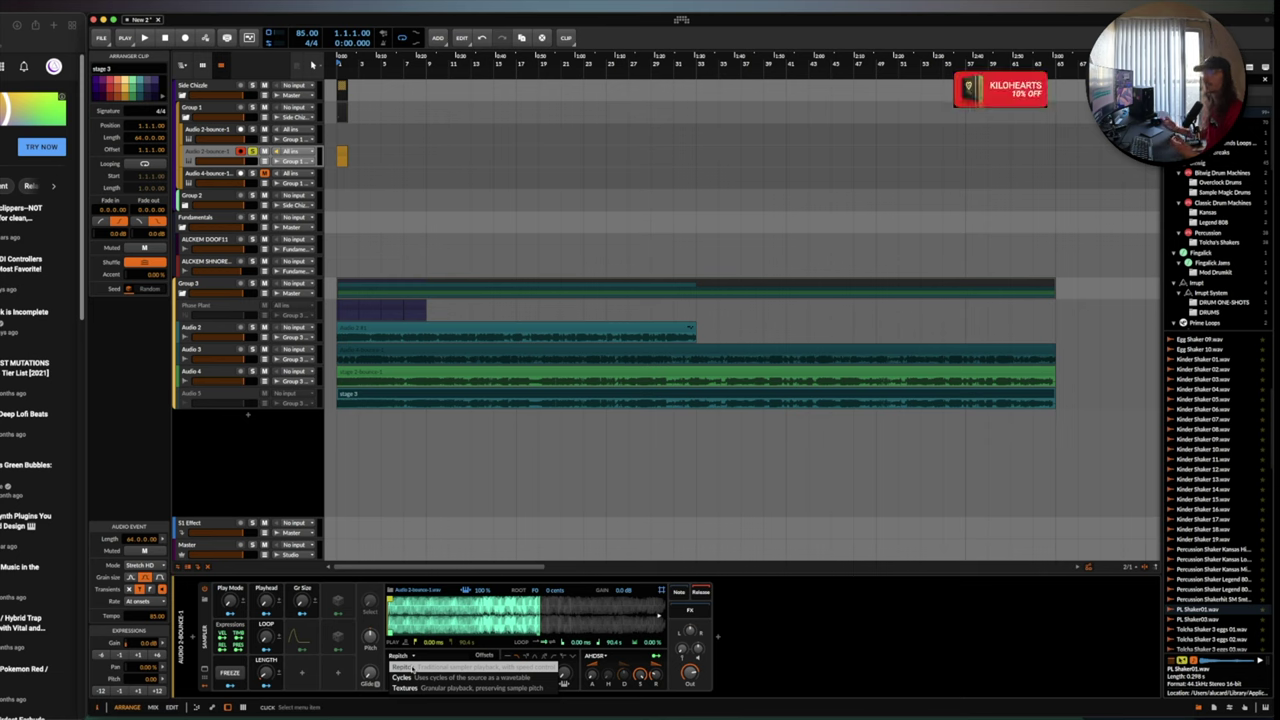
click(412, 677)
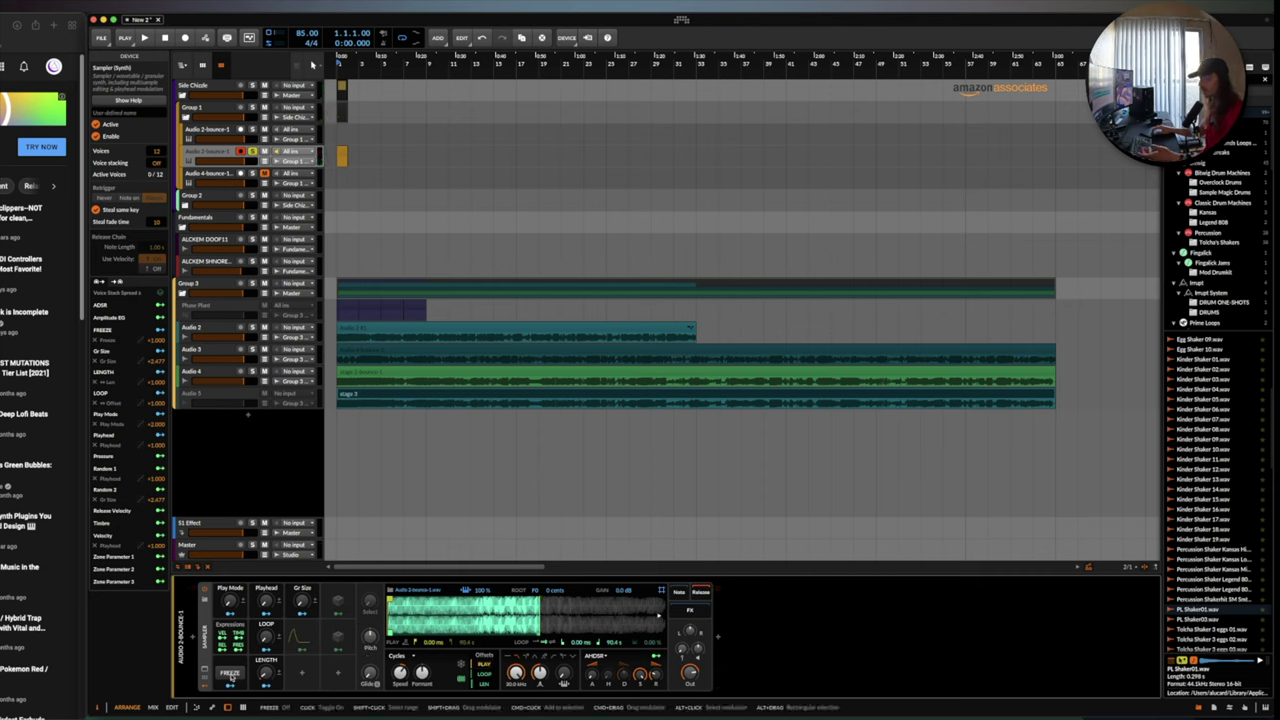
Turn on the Sampler's Freeze remote control and adjust the Playhead and Loop remote controls.
click(230, 674)
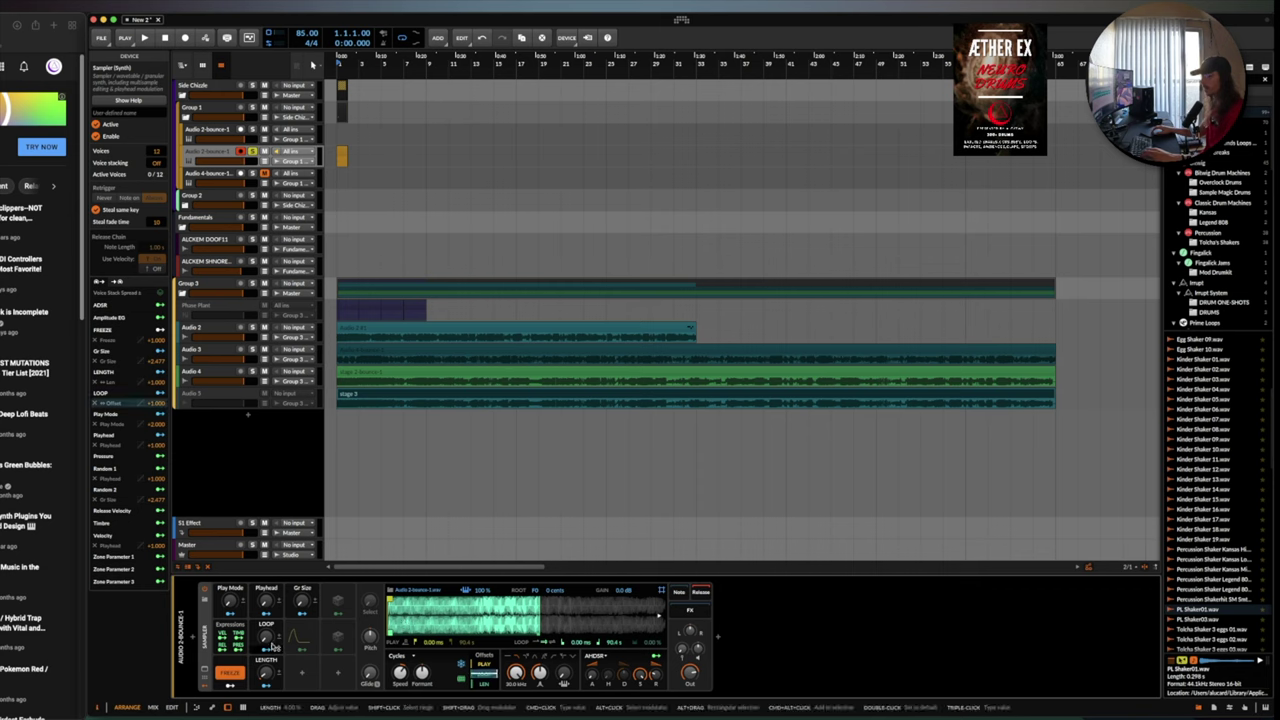
drag(268, 607, 268, 606)
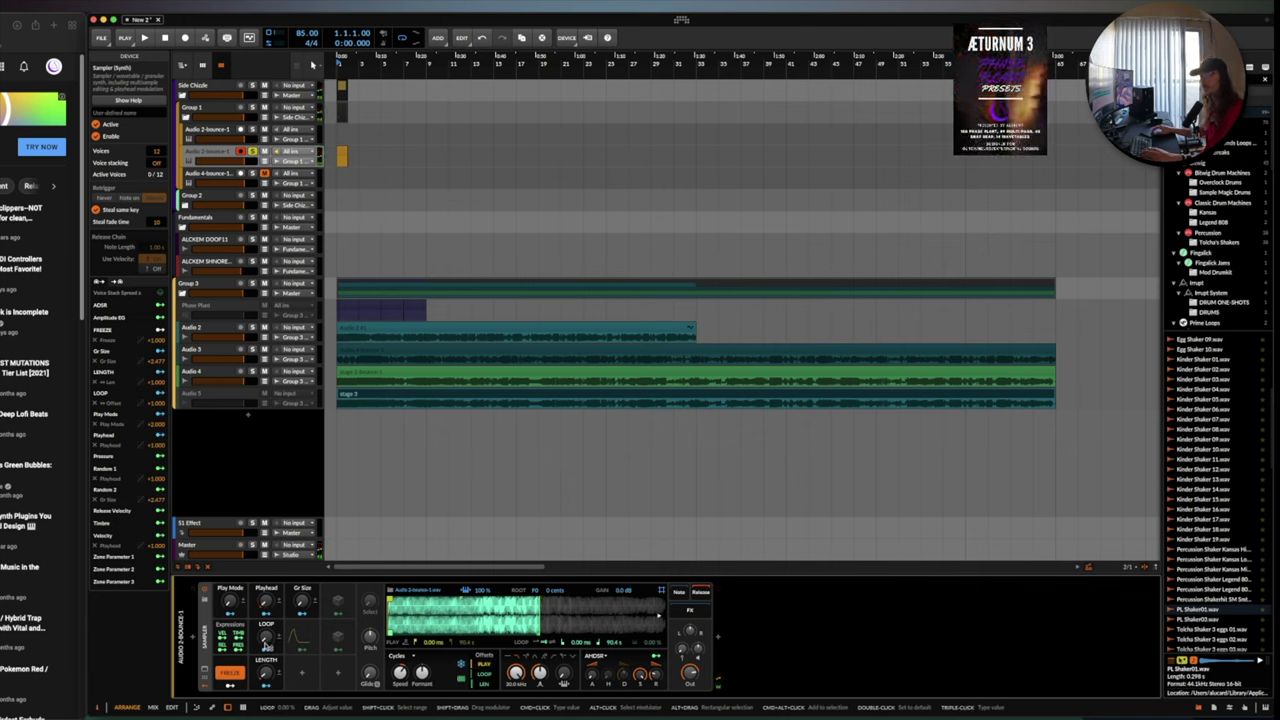
mouse_move(267, 641)
mouse_down()
mouse_move(265, 598)
mouse_move(266, 634)
mouse_up()
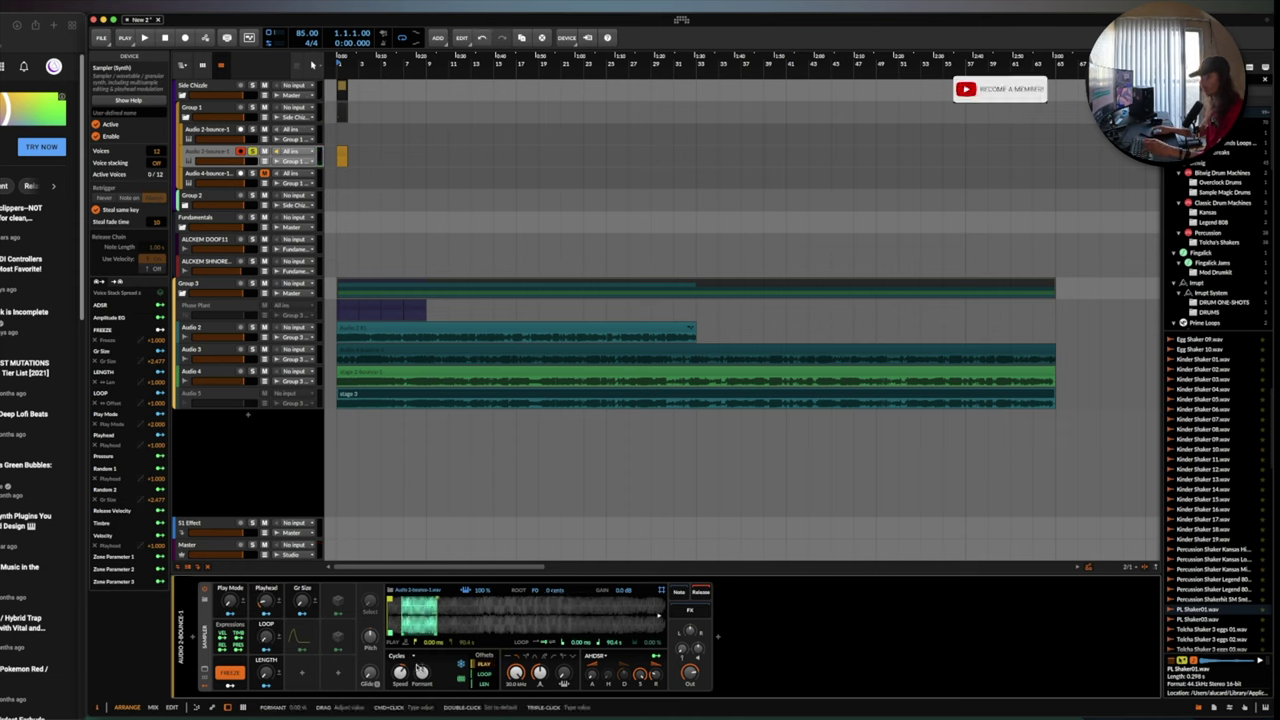
Raise the Formant of the Cycles playback mode and readjust the Playhead remote control.
mouse_move(423, 674)
mouse_down()
mouse_move(423, 650)
mouse_move(423, 674)
mouse_move(401, 675)
mouse_move(423, 674)
mouse_up()
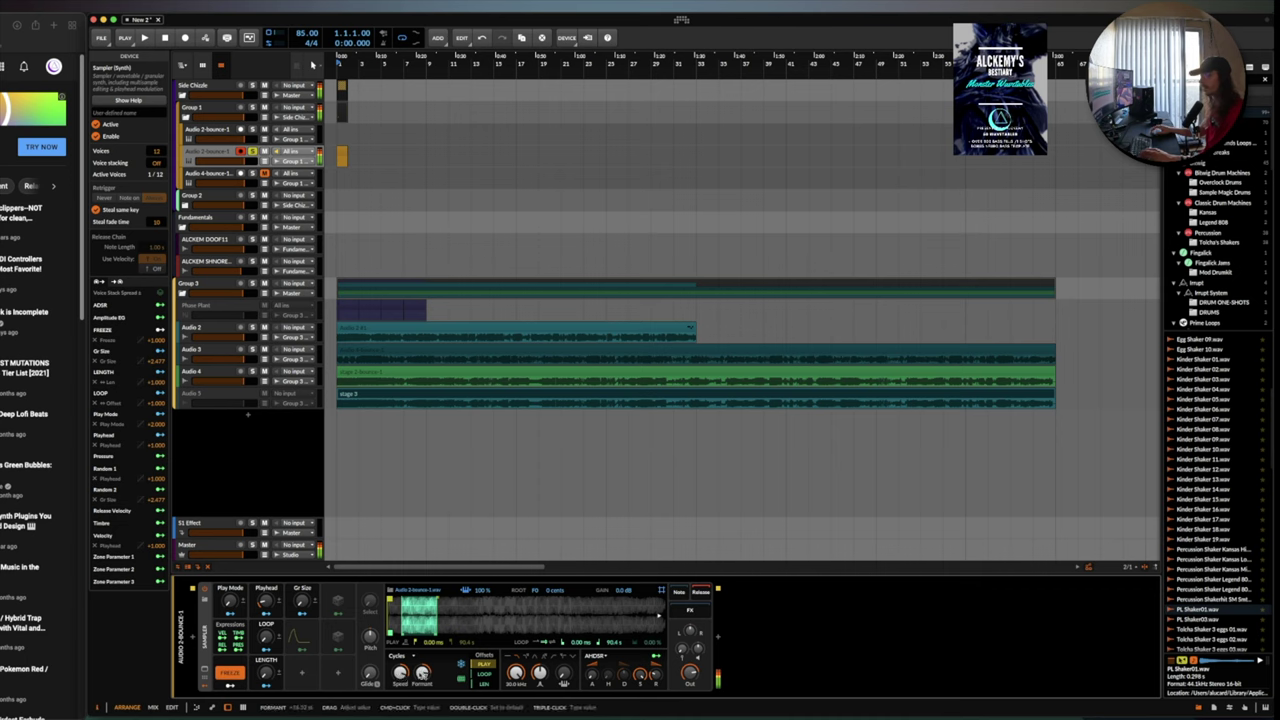
drag(265, 602, 268, 610)
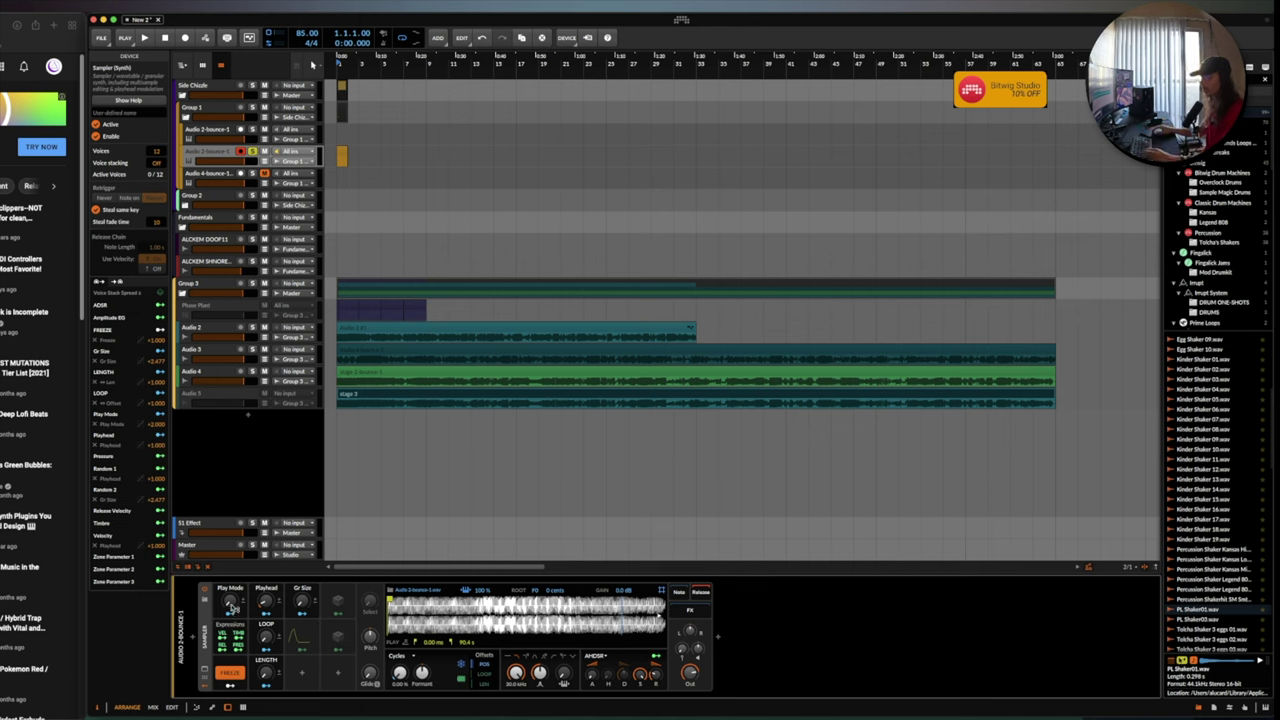
Raise the Play Mode remote control and set the Sampler's playback mode to Textures.
drag(229, 601, 228, 598)
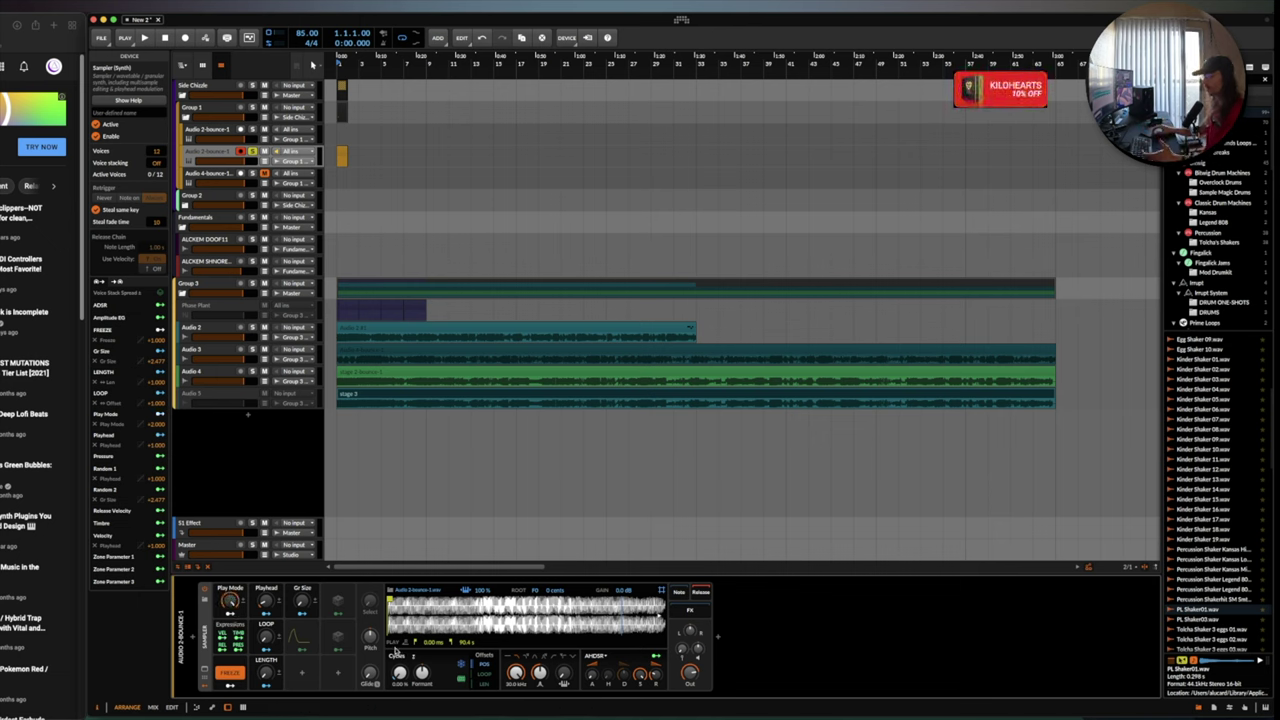
click(397, 656)
click(405, 687)
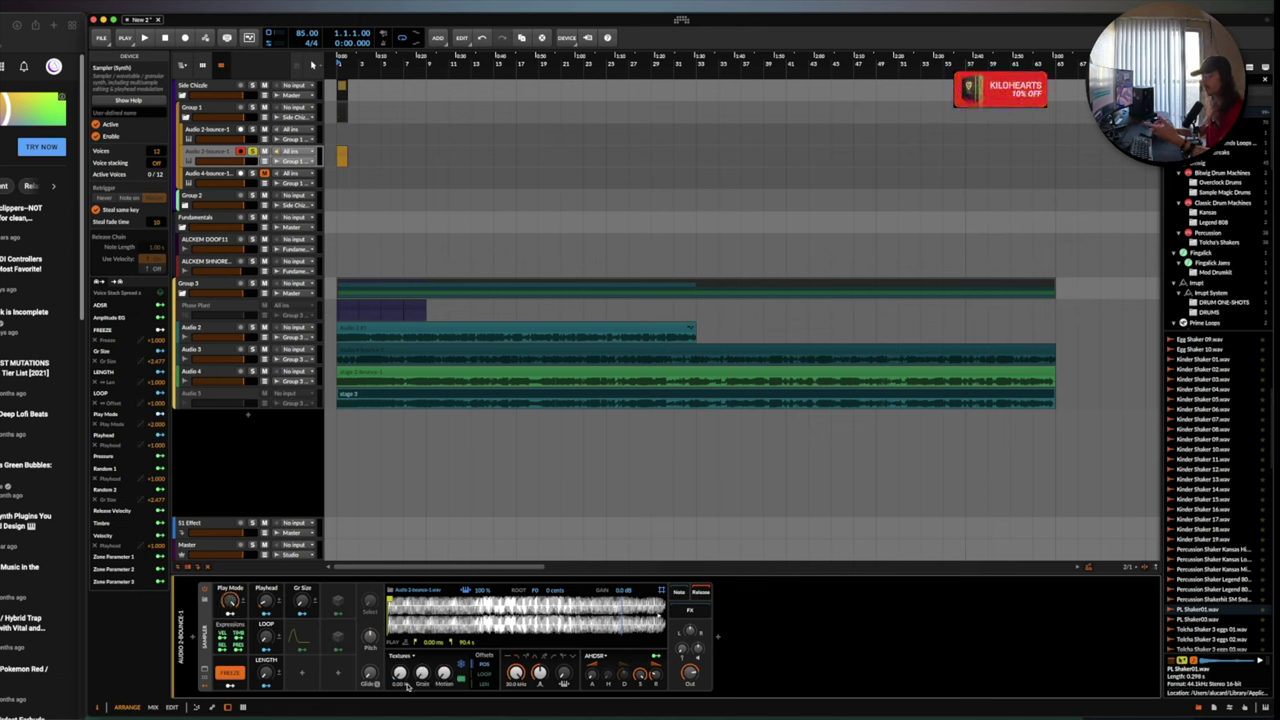